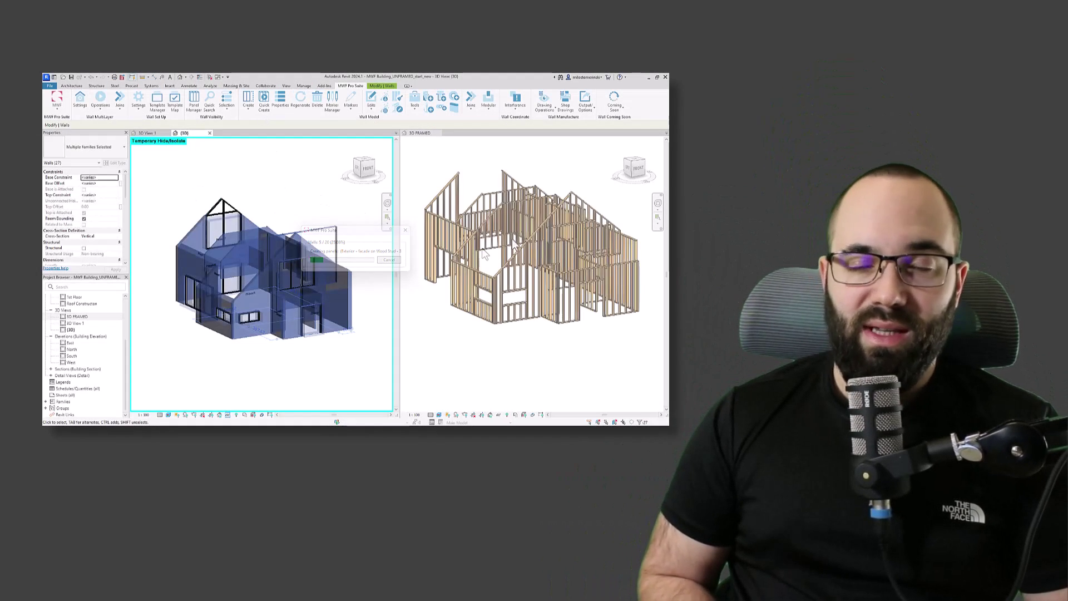
Create framing for the selected first-floor slab and accept the roof's ledger as a single member with the Ridge Board configuration.
shift+middle_drag(500, 211, 462, 206)
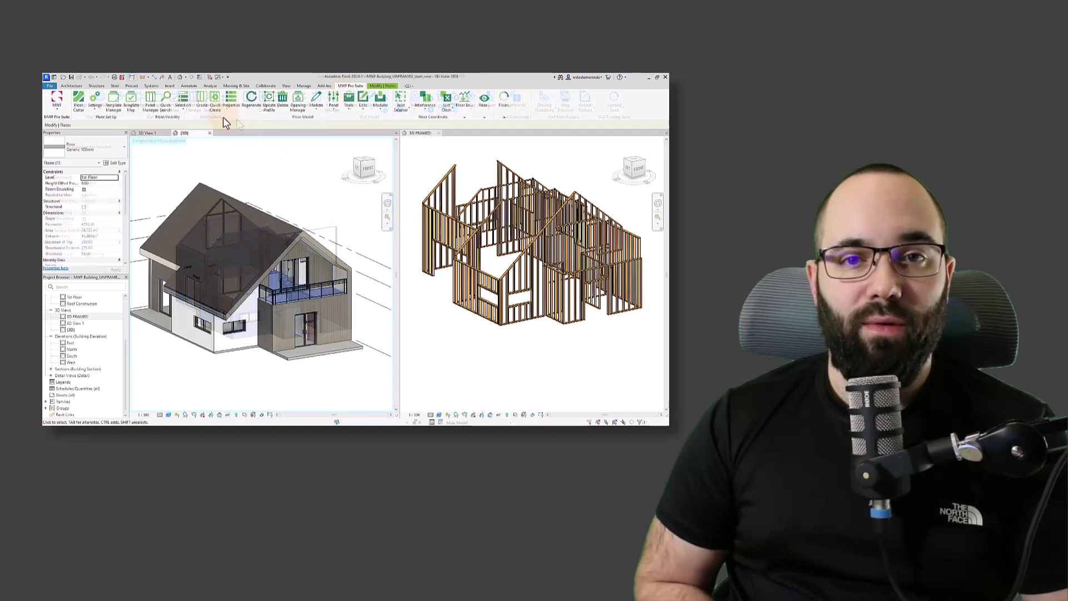
click(201, 100)
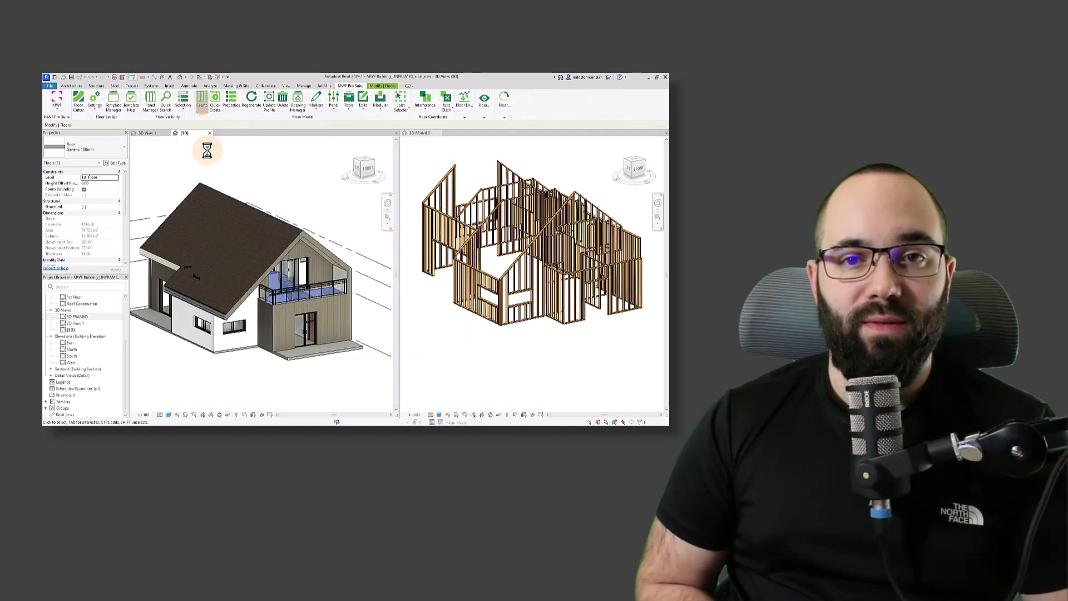
click(167, 202)
click(332, 175)
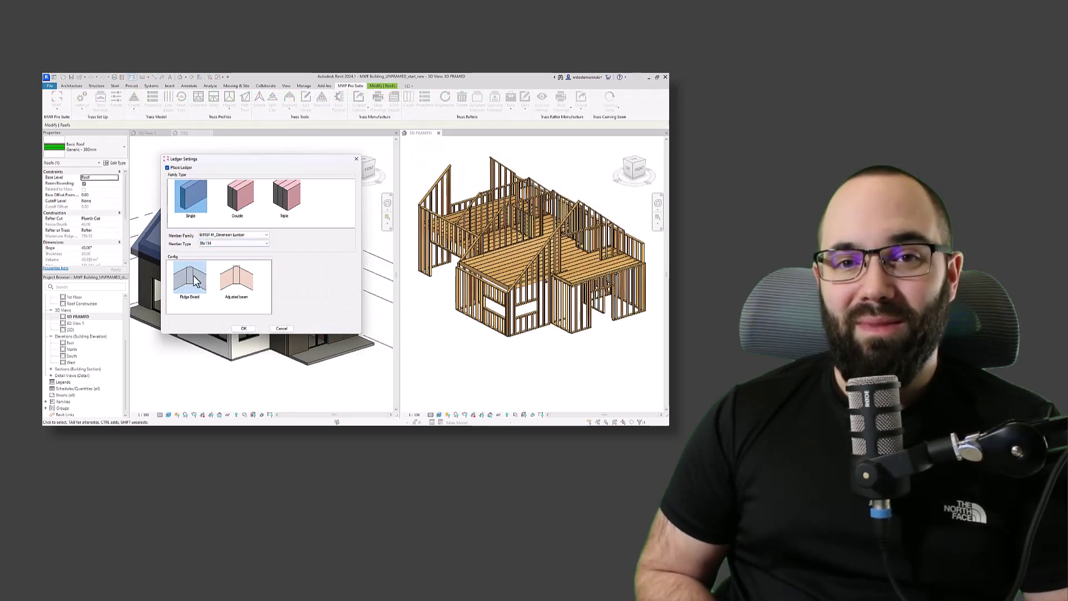
click(241, 331)
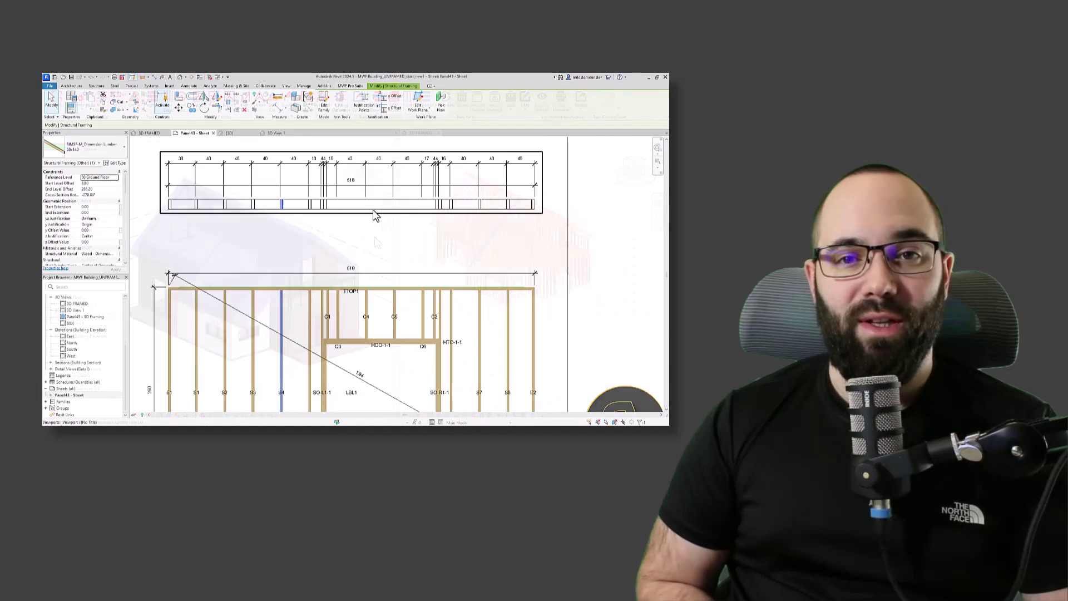
Examine the wall panel's shop drawing sheet, including its framing elevation, dimensions, schedule and title block.
scroll(268, 200, down, 2)
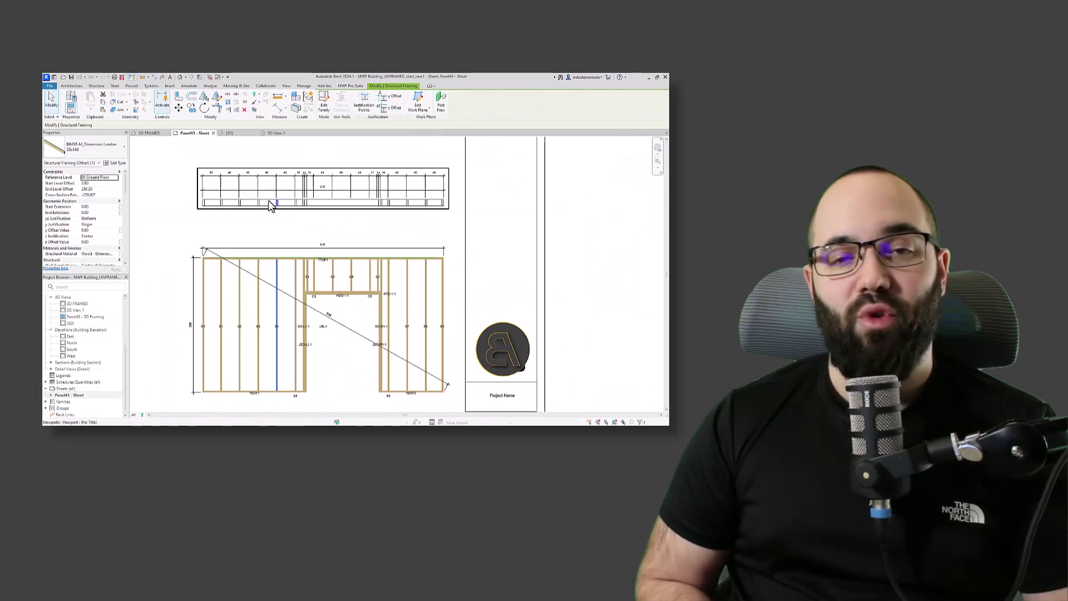
scroll(300, 320, down, 2)
scroll(300, 320, up, 2)
scroll(339, 298, down, 2)
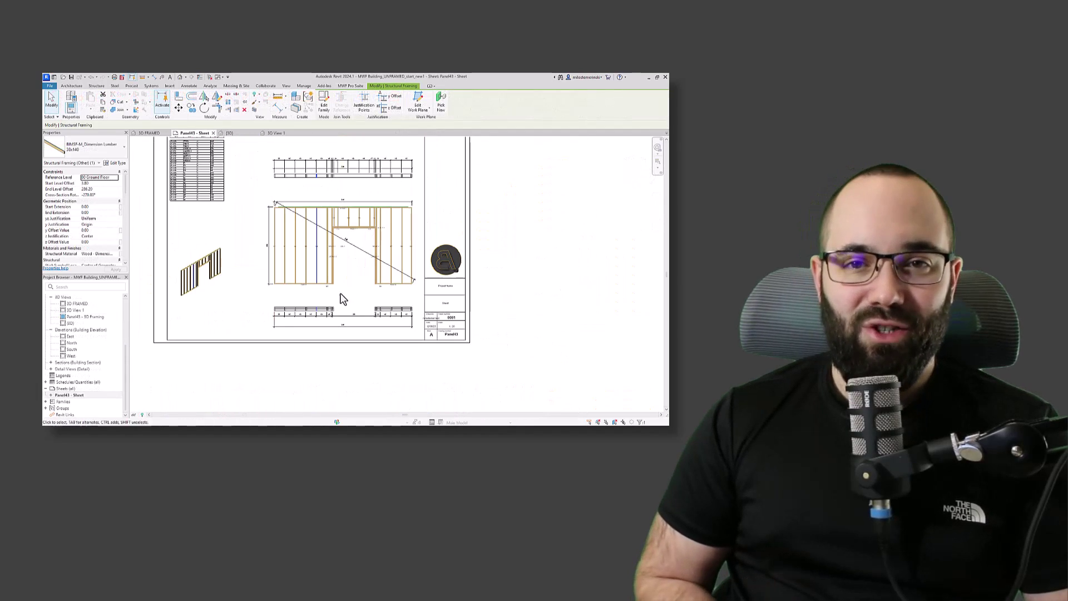
scroll(228, 283, up, 3)
scroll(246, 274, down, 3)
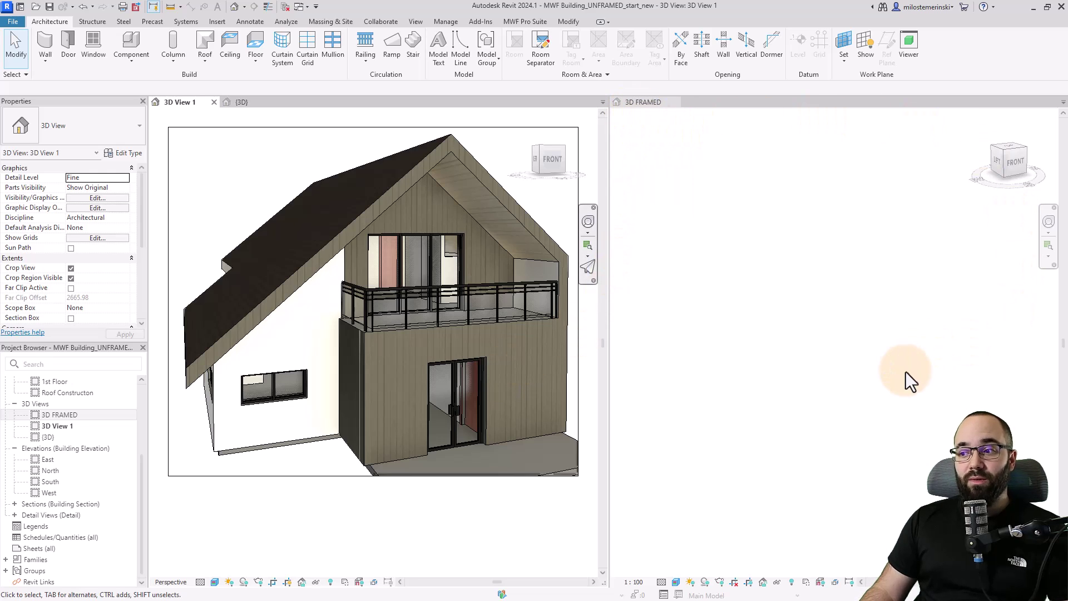
Reveal the hidden elements in the 3D FRAMED view to check the building model, and turn the reveal mode off again.
click(791, 582)
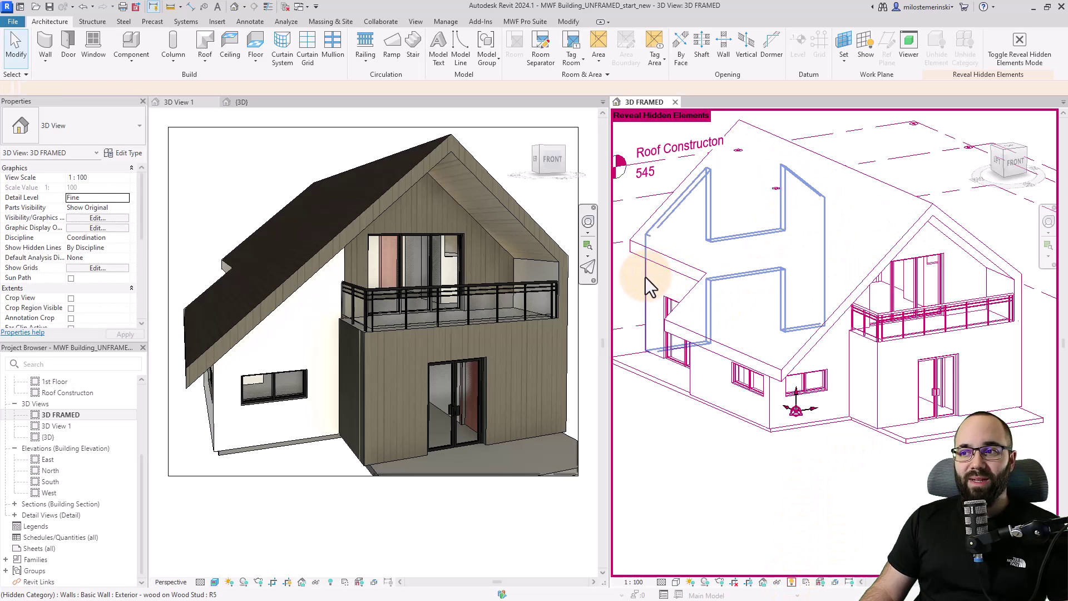
click(791, 582)
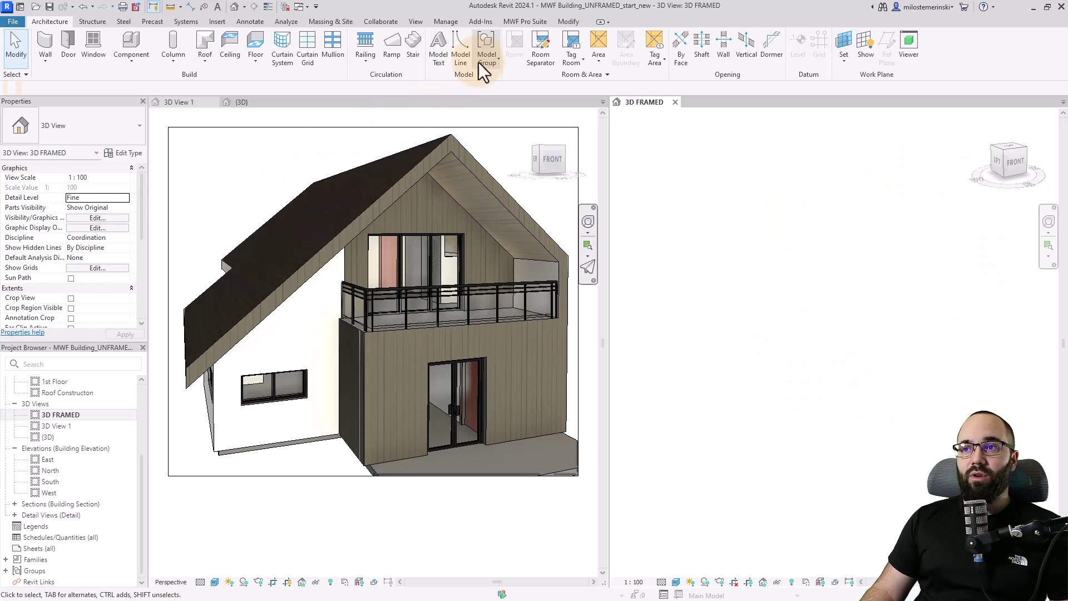
Switch the MWF Pro Suite tools to the Wall module only.
click(526, 22)
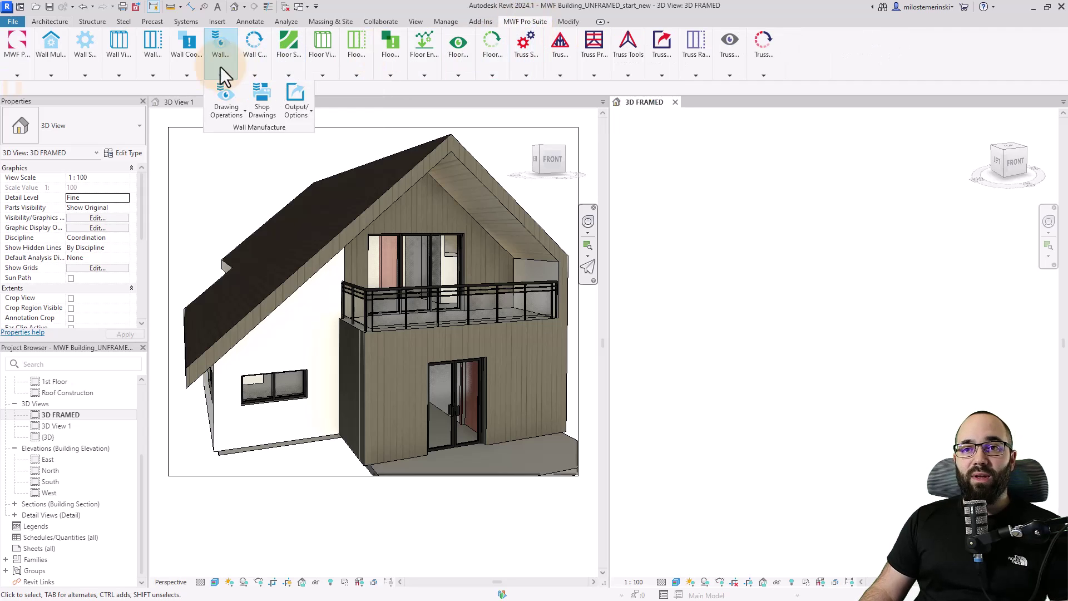
mouse_move(676, 56)
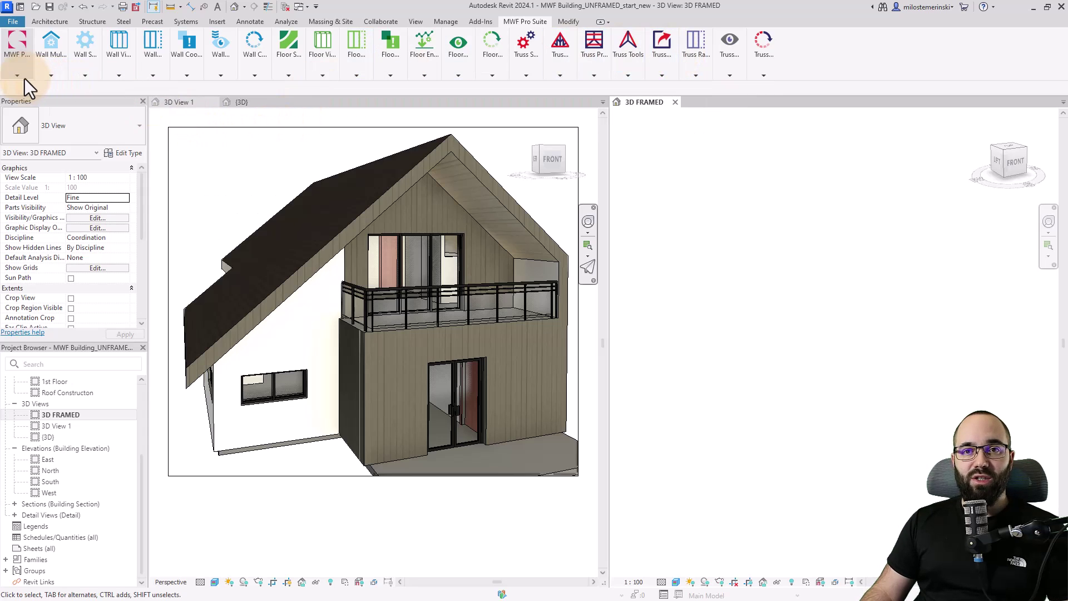
mouse_move(22, 78)
click(20, 113)
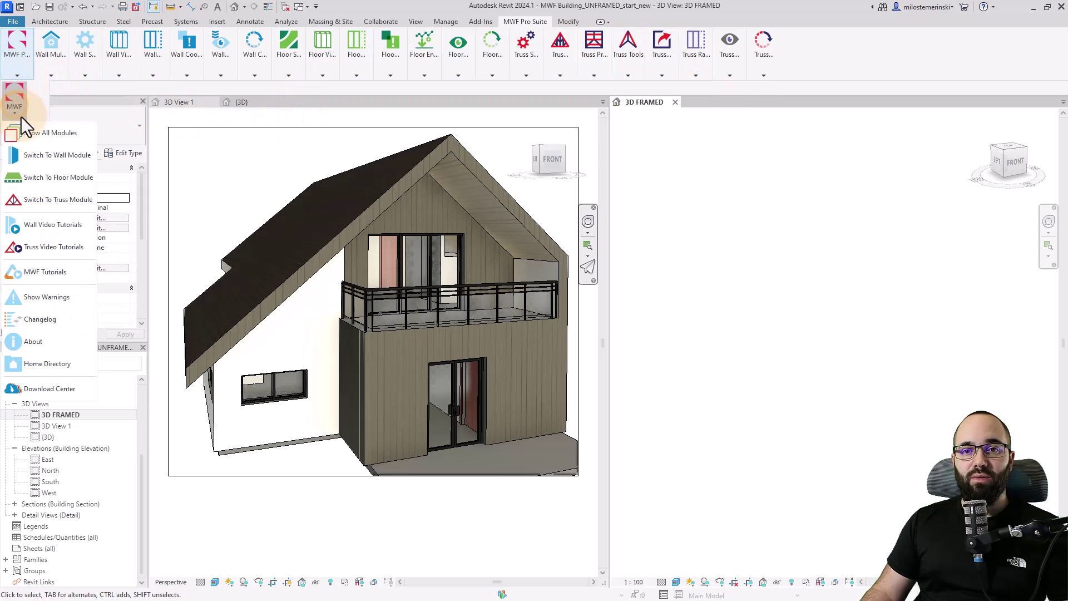
click(28, 156)
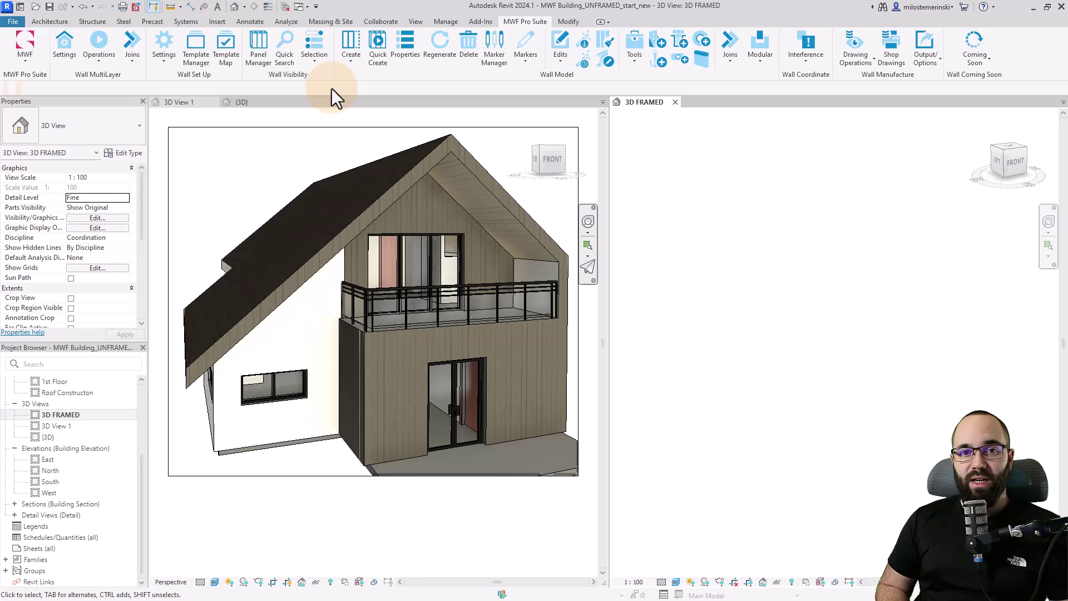
Select the whole building in the {3D} view and filter the selection down to the Walls category.
click(298, 150)
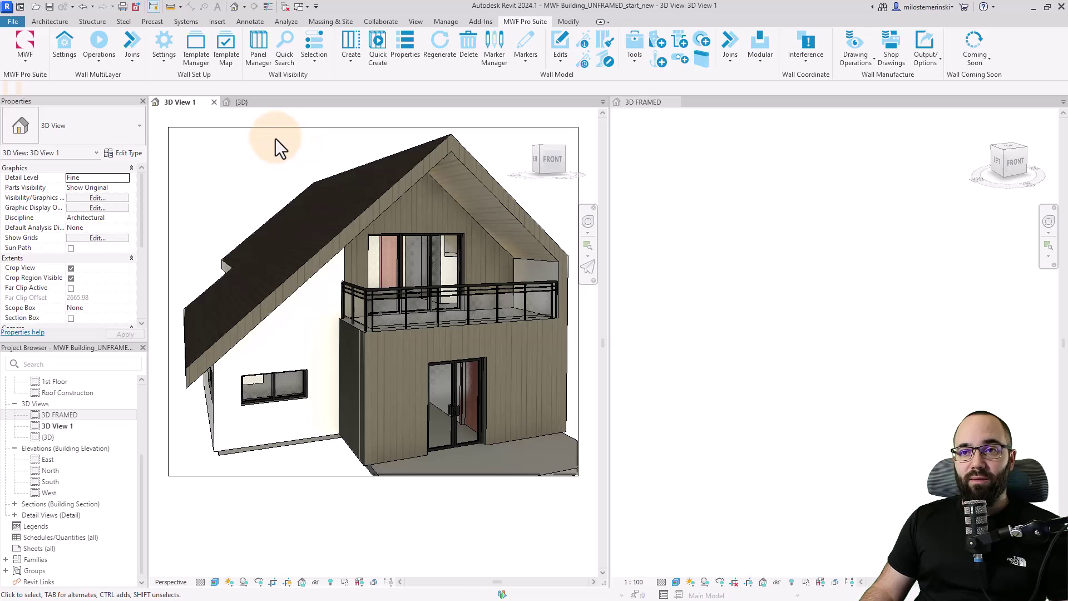
click(251, 103)
mouse_move(351, 230)
shift+middle_down()
mouse_move(362, 239)
mouse_move(354, 232)
shift+middle_up()
drag(185, 158, 555, 520)
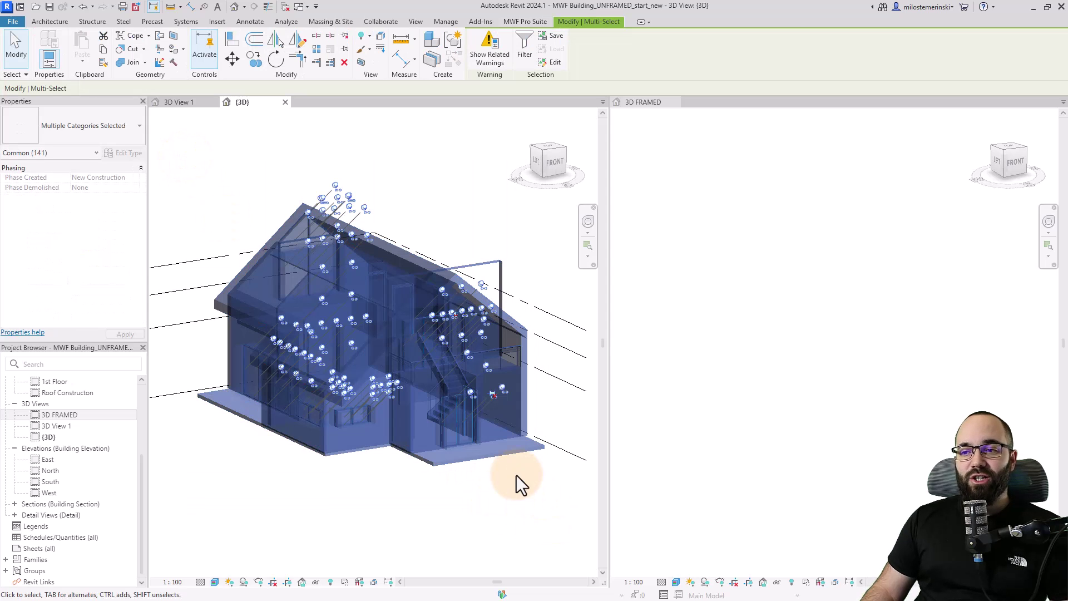
click(523, 68)
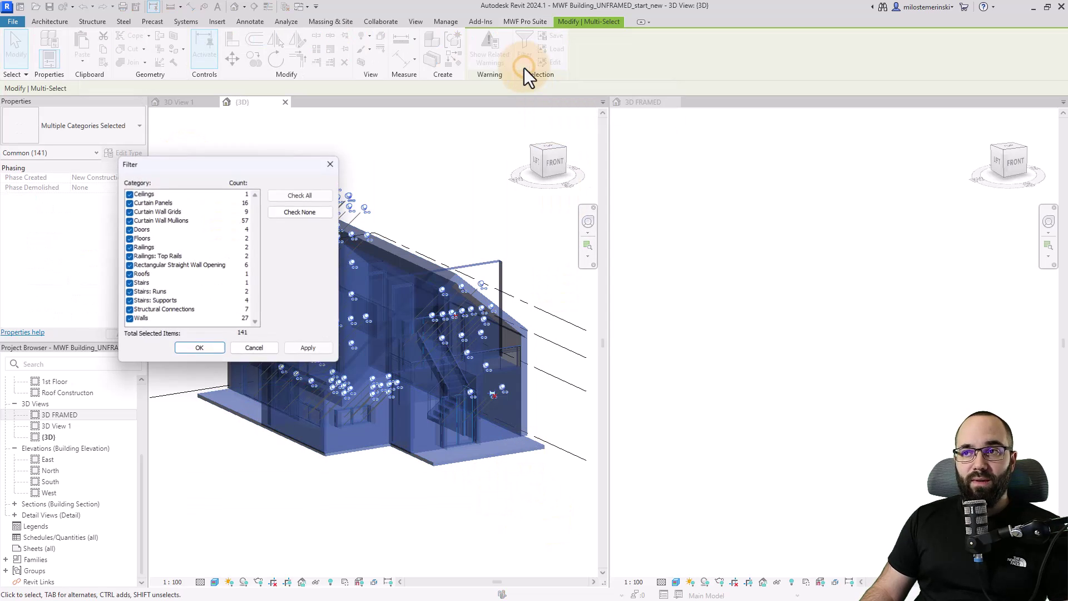
click(300, 212)
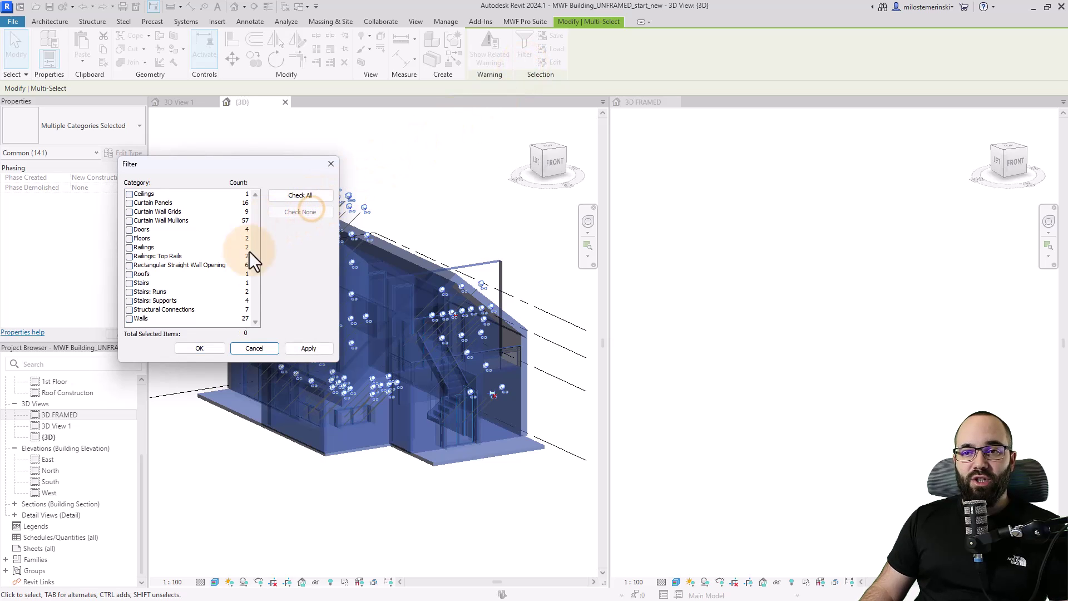
click(146, 319)
click(129, 319)
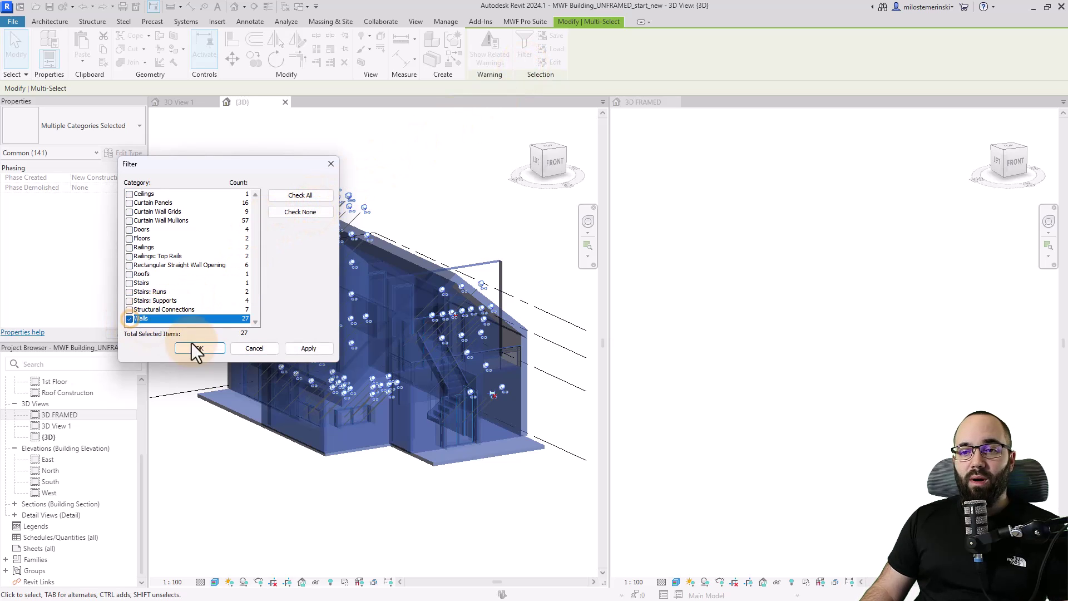
click(305, 350)
click(210, 348)
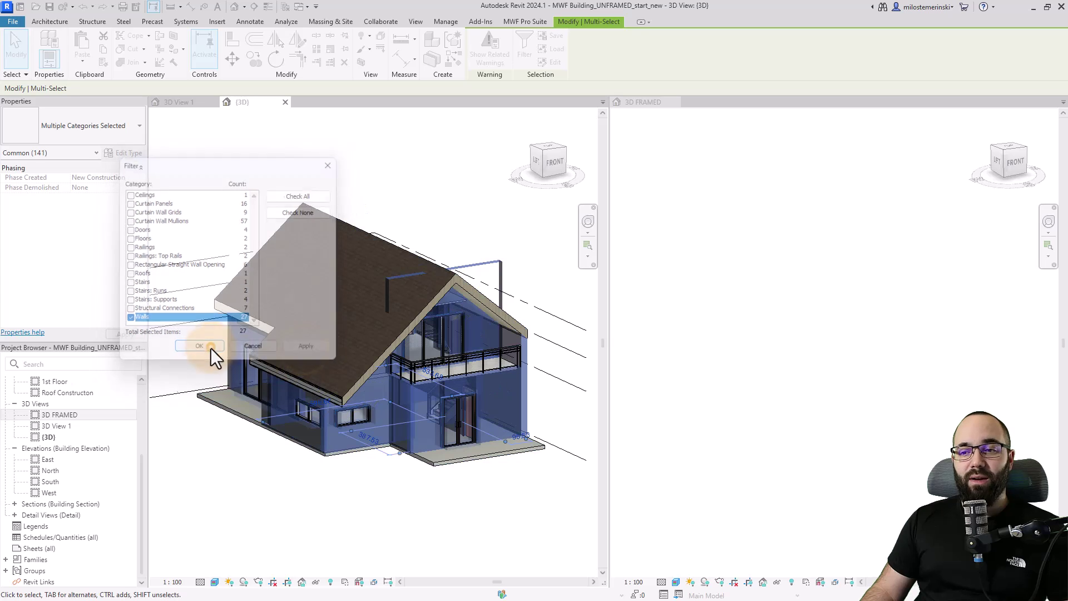
Temporarily isolate the selected walls in the {3D} view and generate their framing with Quick Create.
click(315, 582)
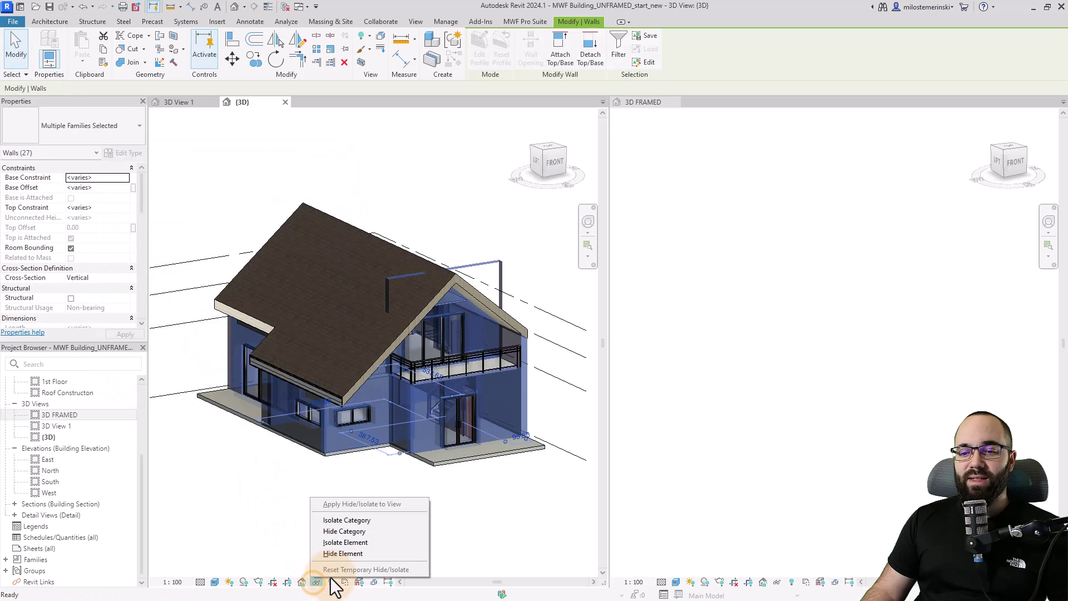
click(331, 544)
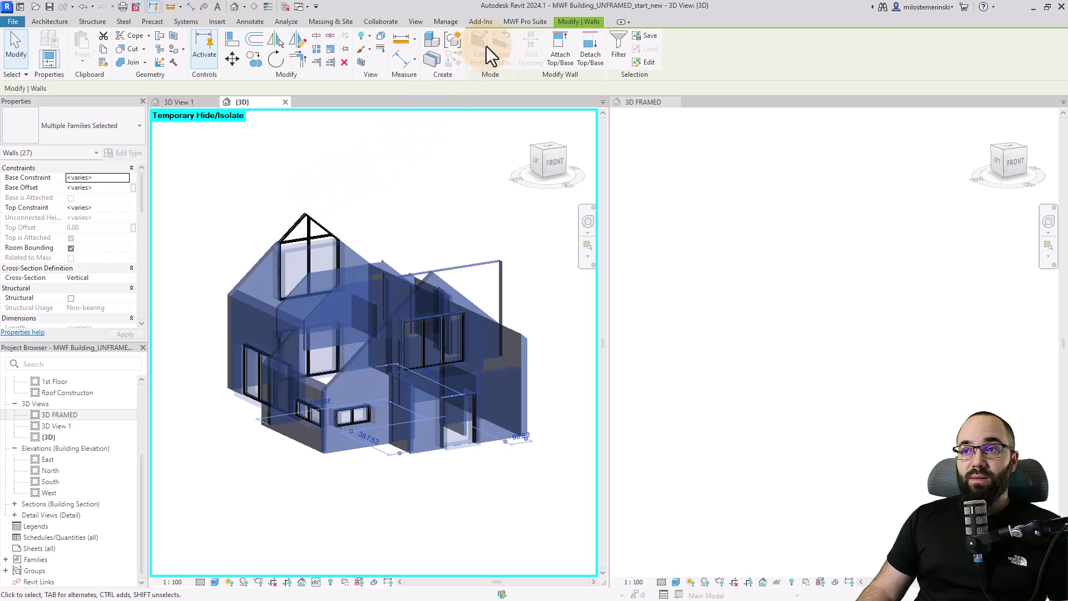
click(511, 23)
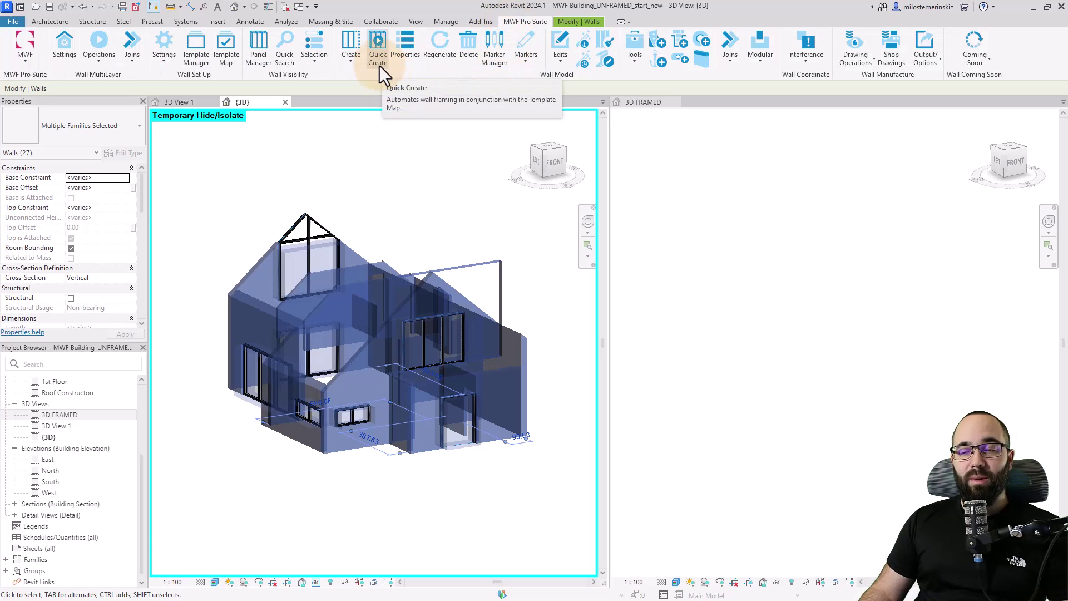
click(378, 50)
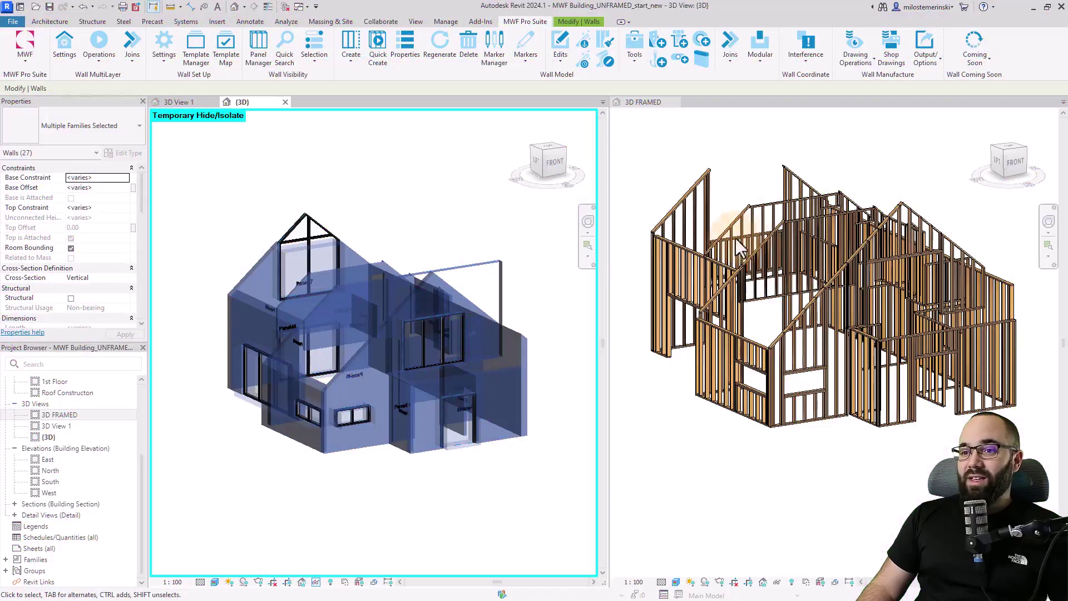
click(738, 196)
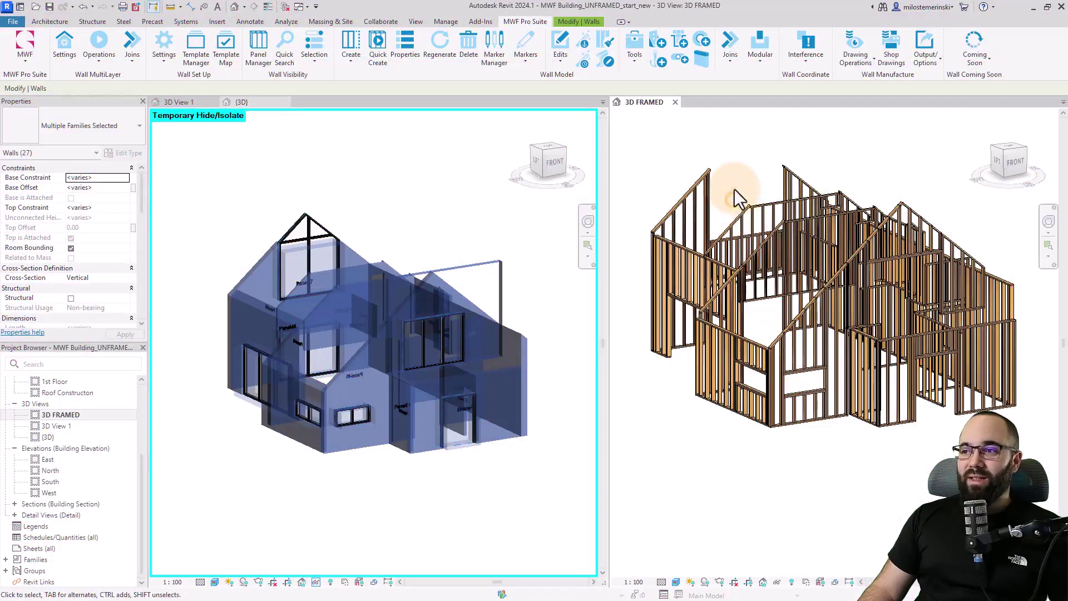
shift+middle_drag(738, 196, 753, 246)
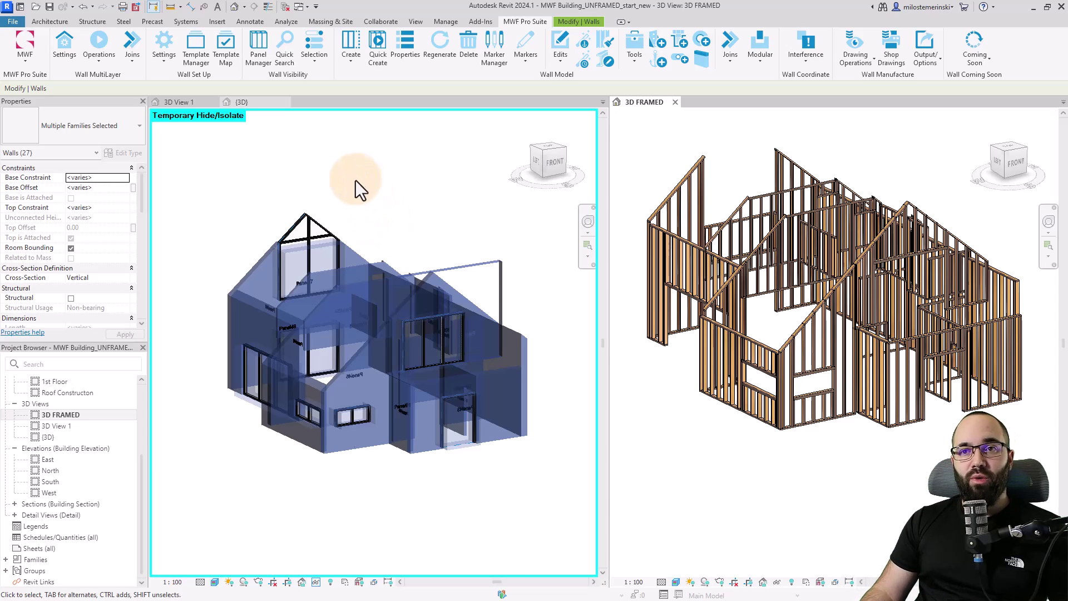
Review the wall framing templates stored in the DEMO folder of the Template Manager.
click(195, 66)
drag(411, 157, 211, 139)
click(222, 167)
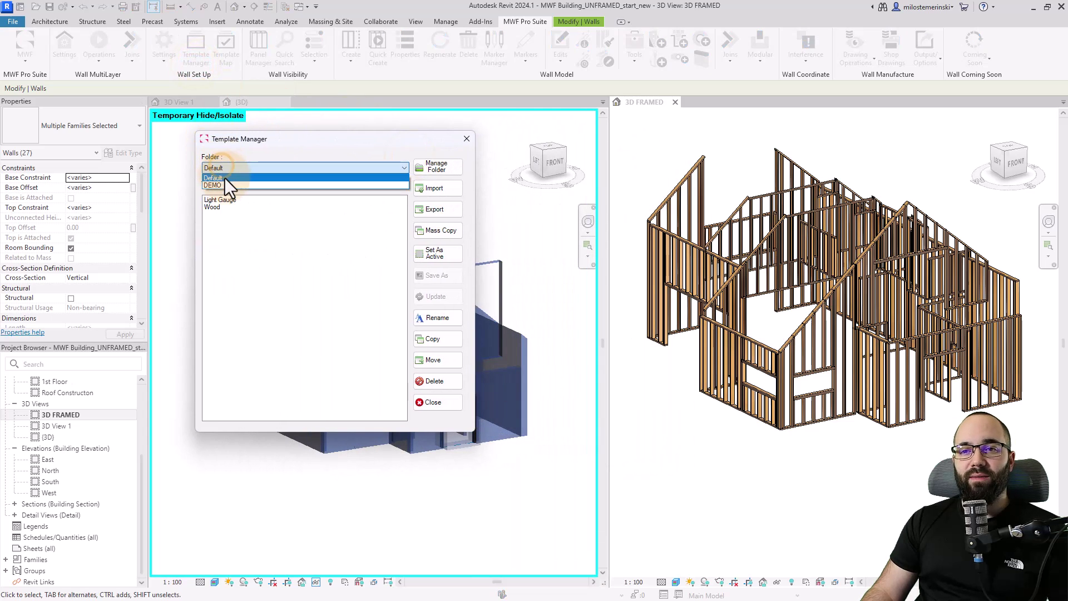
click(216, 184)
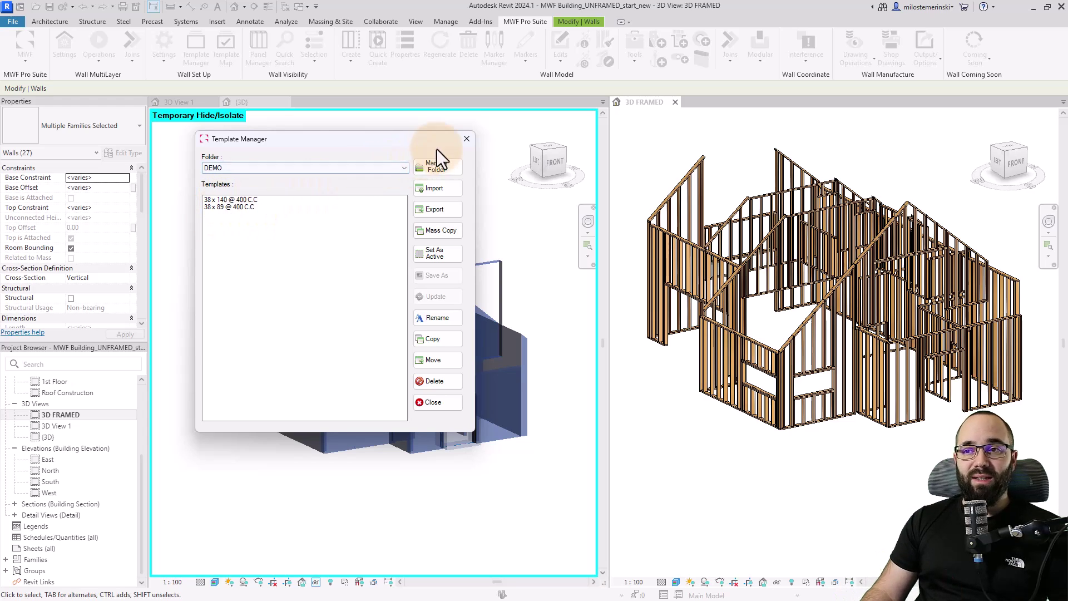
click(464, 140)
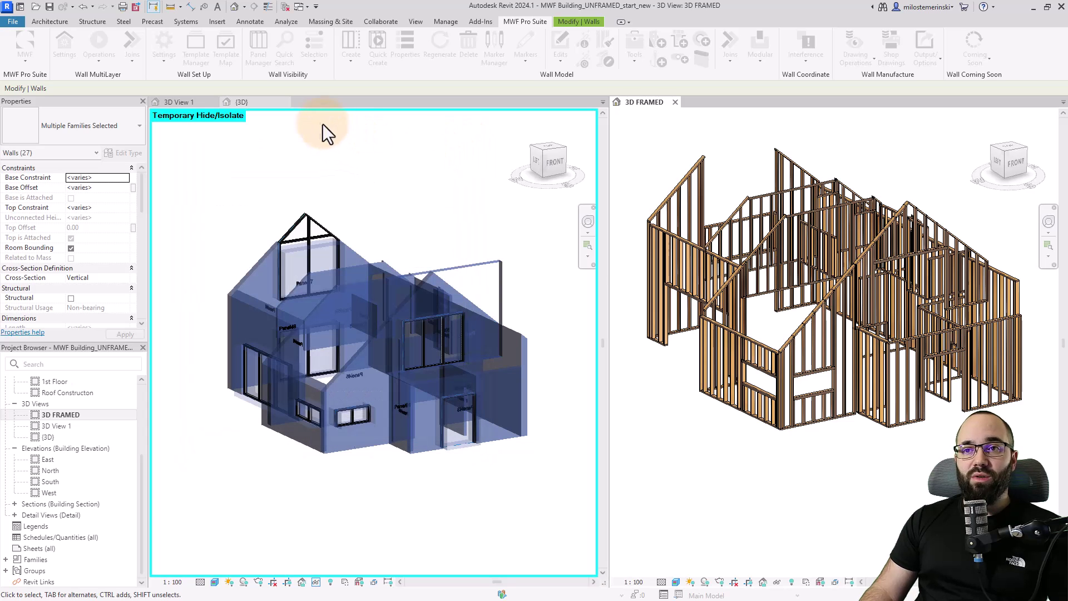
Review which framing template is assigned to each wall type in the DEMO HOUSE template map, widening the WallType column.
click(320, 132)
click(226, 53)
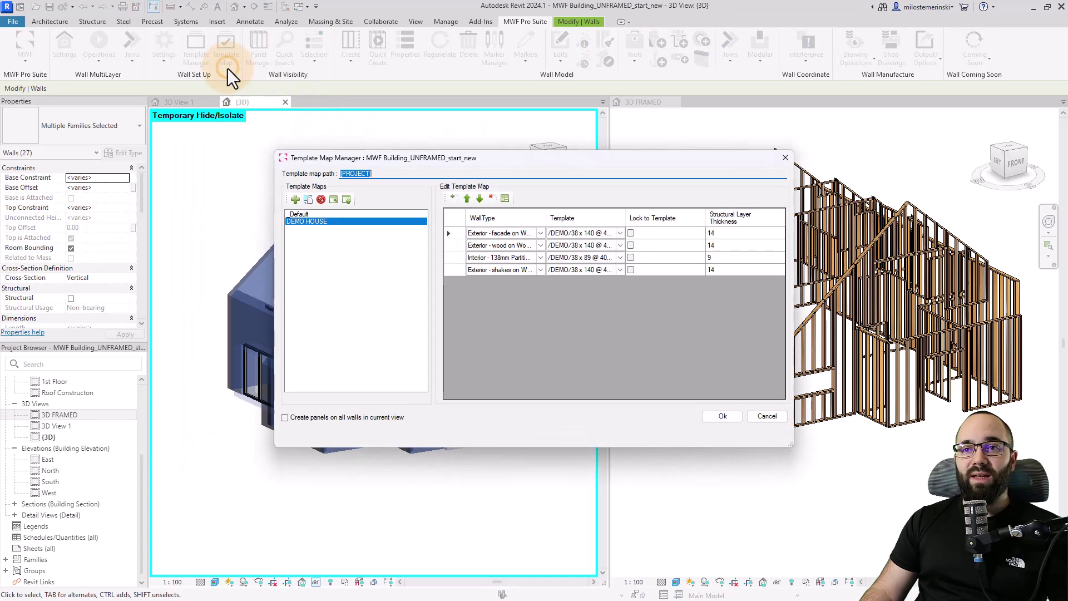
drag(353, 160, 241, 147)
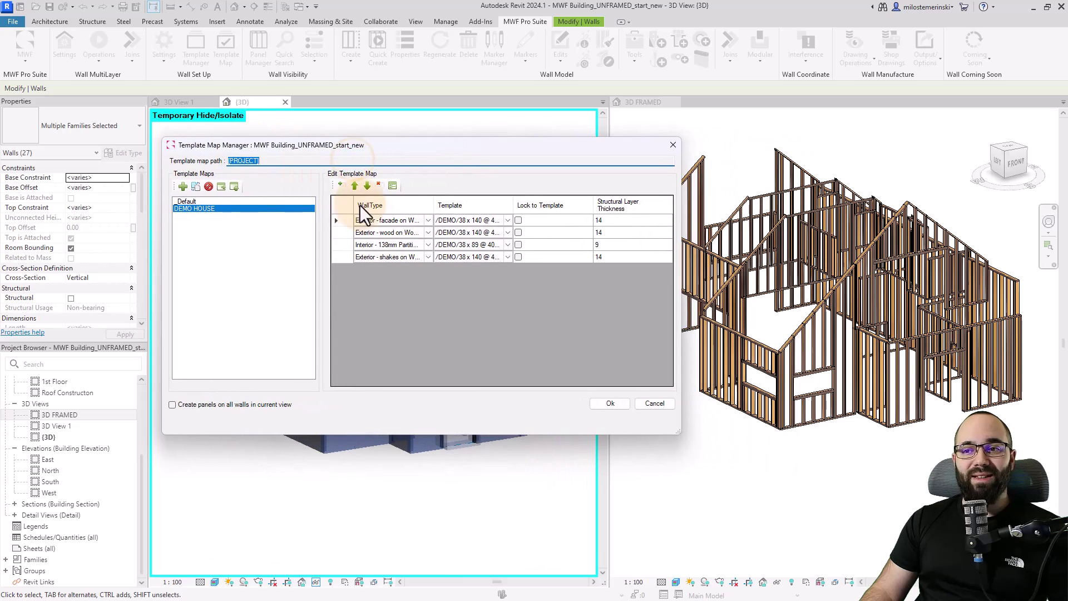
drag(433, 207, 455, 206)
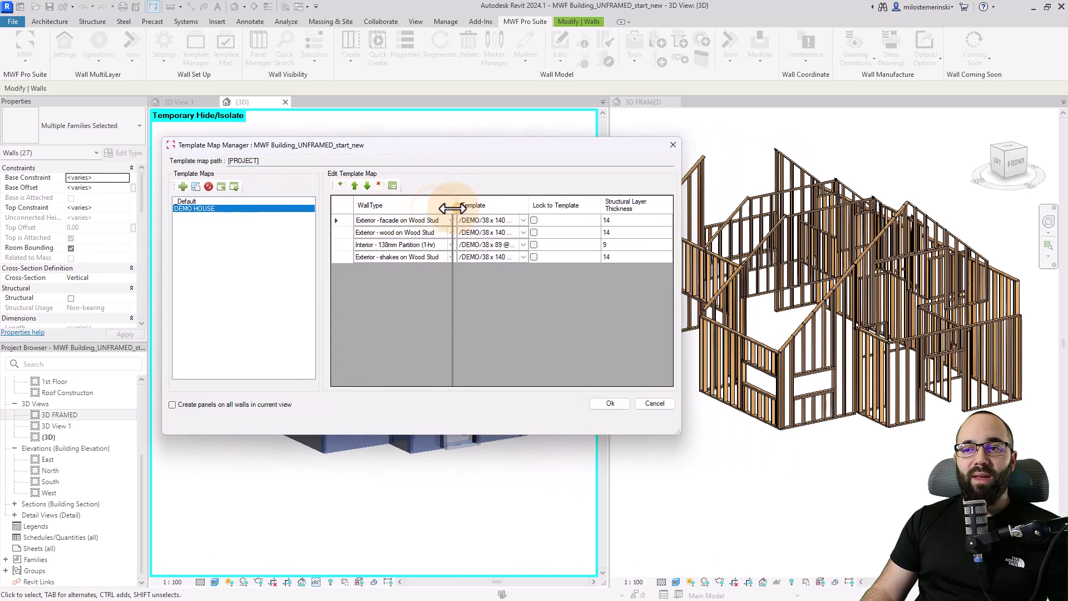
click(484, 221)
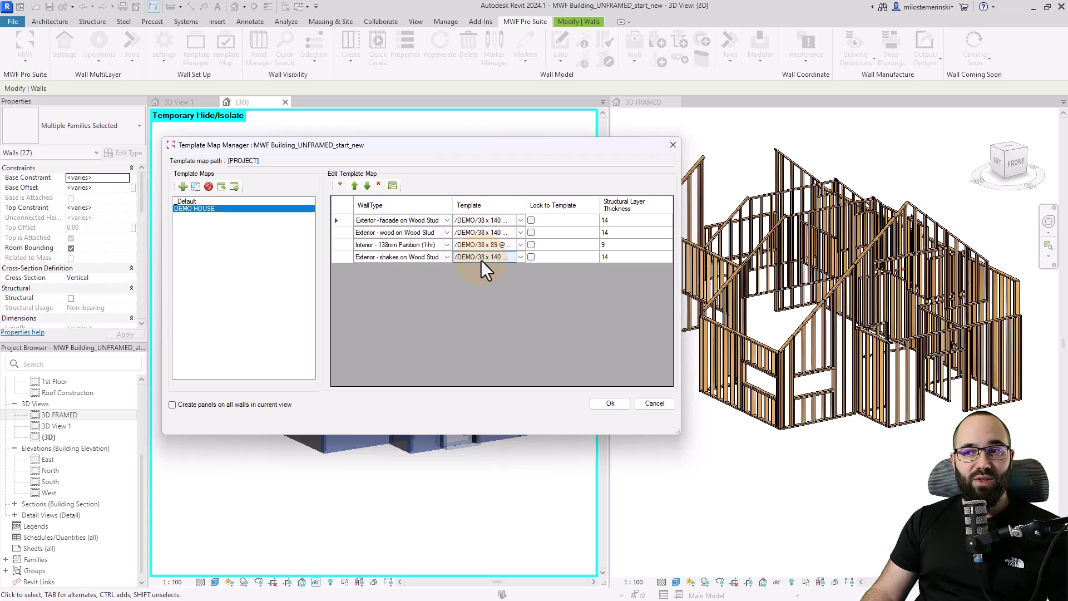
click(622, 406)
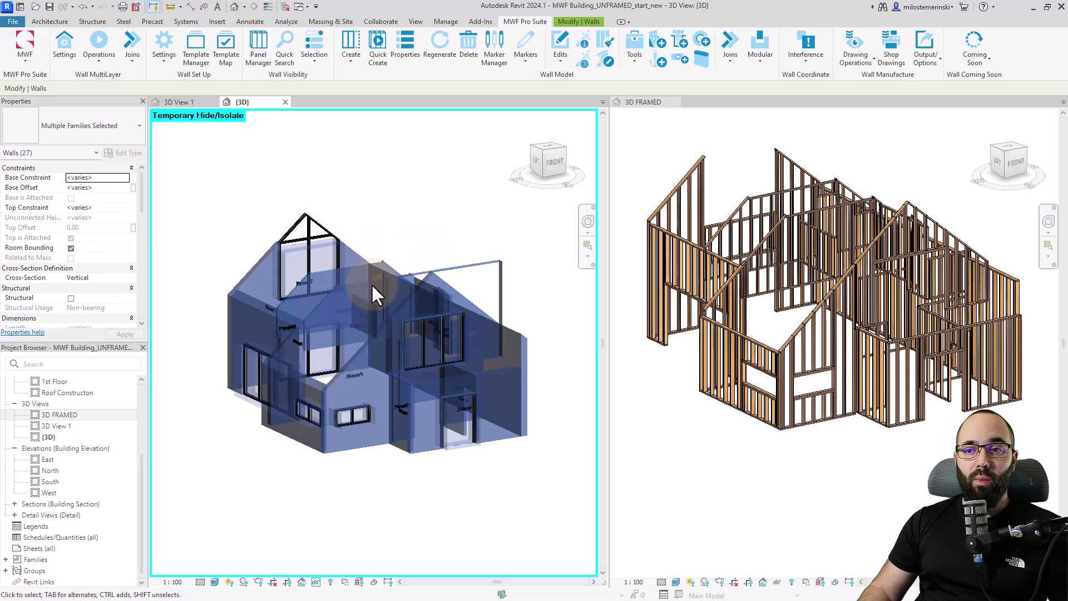
Review the layer structure of the Exterior - wood on Wood Stud wall type using an exterior wall in the {3D} view.
click(372, 244)
click(250, 297)
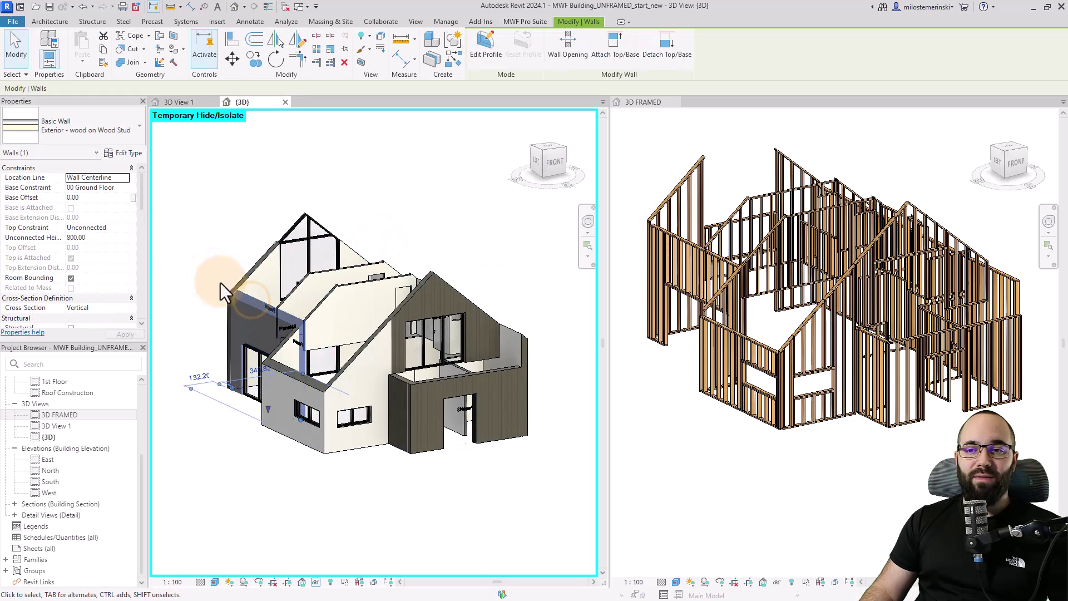
click(128, 155)
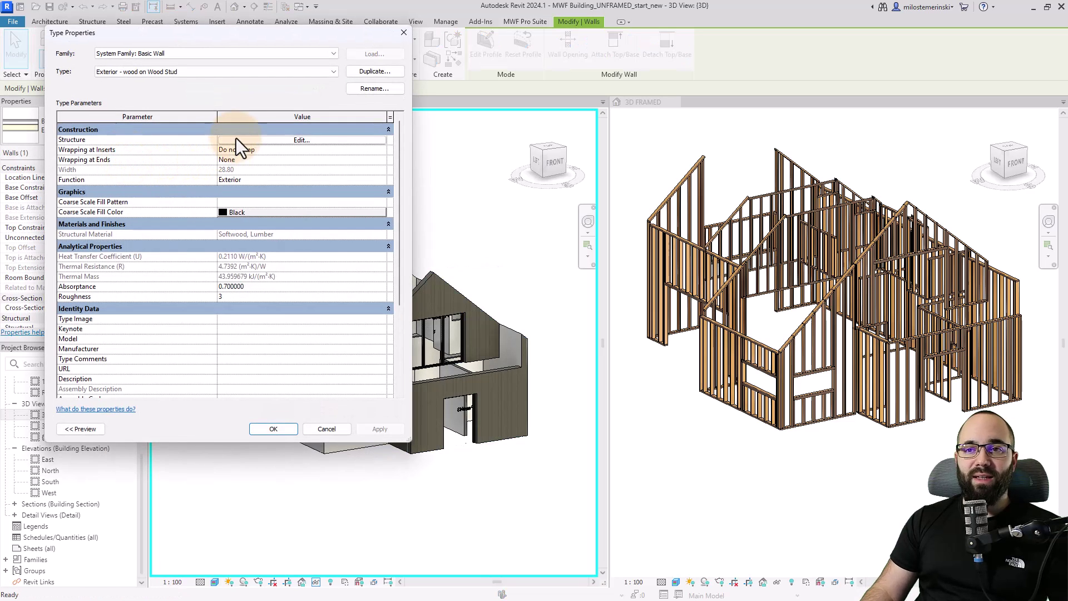
click(241, 140)
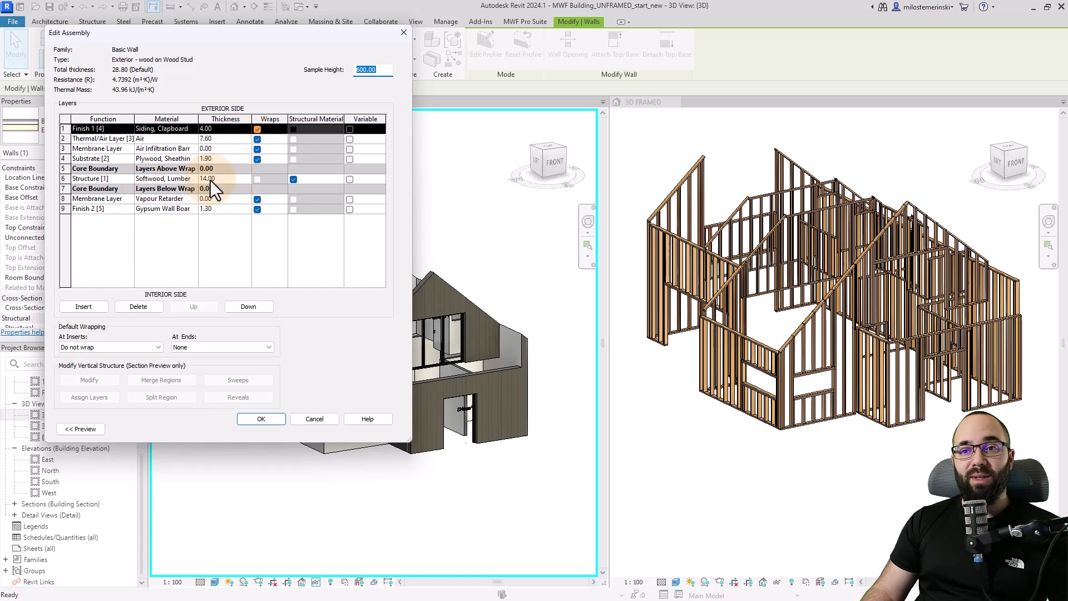
click(279, 419)
click(282, 427)
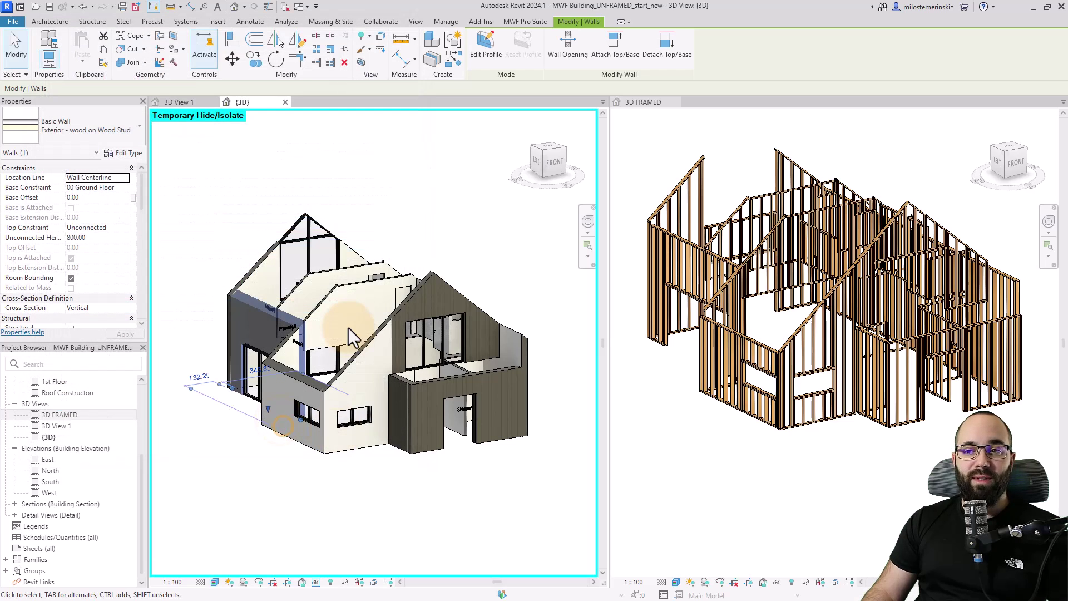
Review the layer structure of the Interior - 138mm Partition (1-hr) wall type using an interior wall in the {3D} view.
click(328, 299)
click(129, 153)
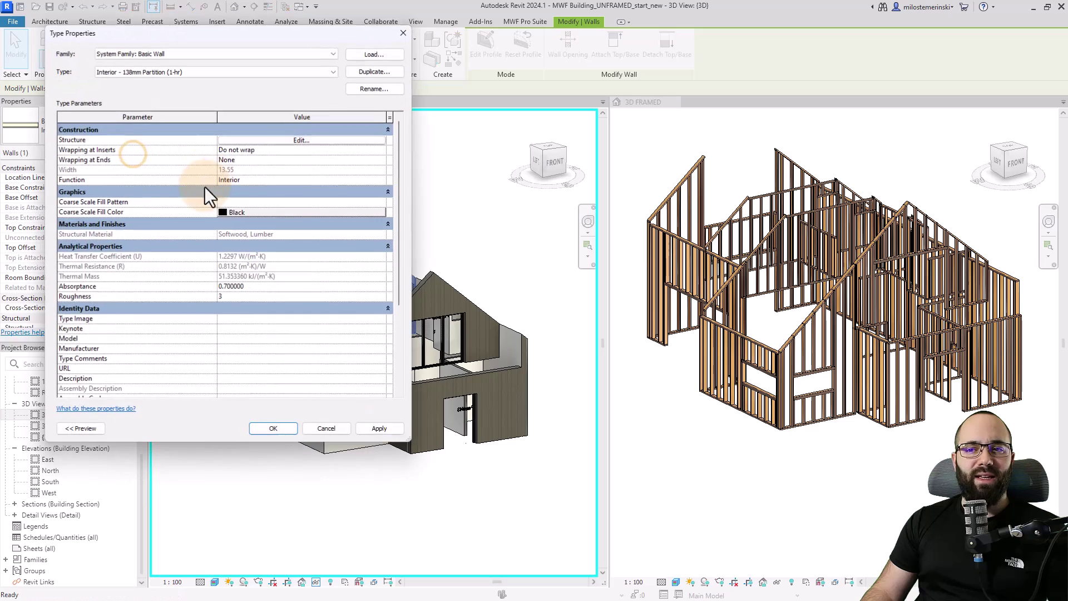
click(249, 142)
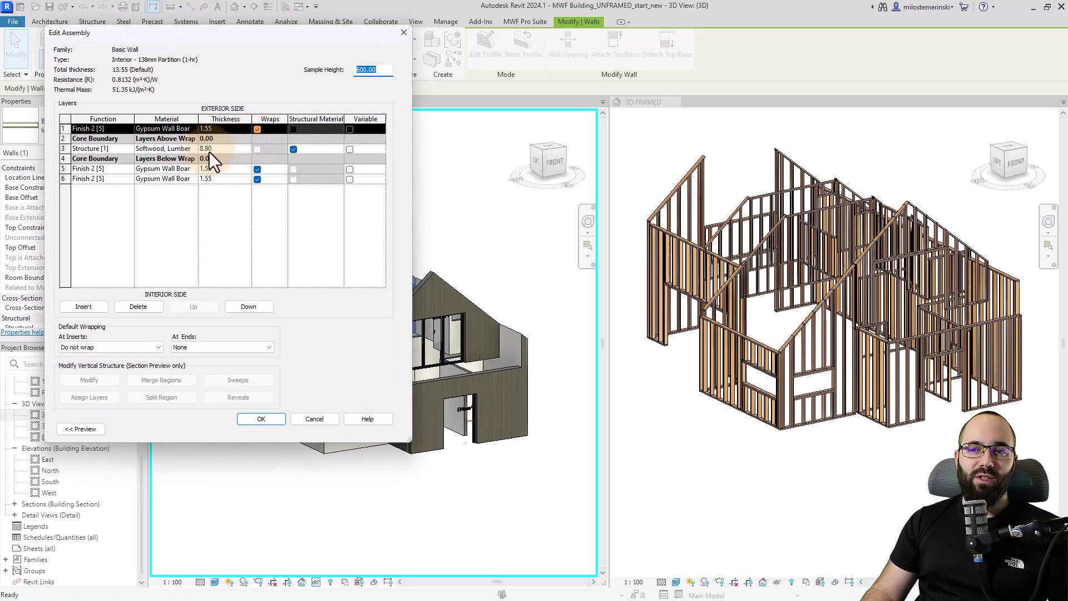
click(270, 416)
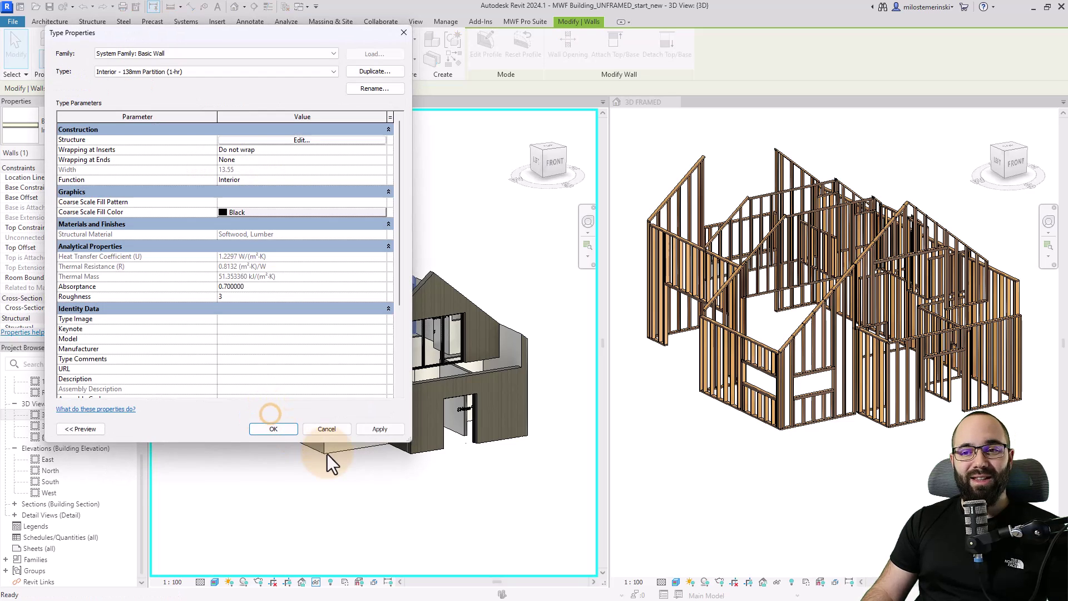
click(284, 430)
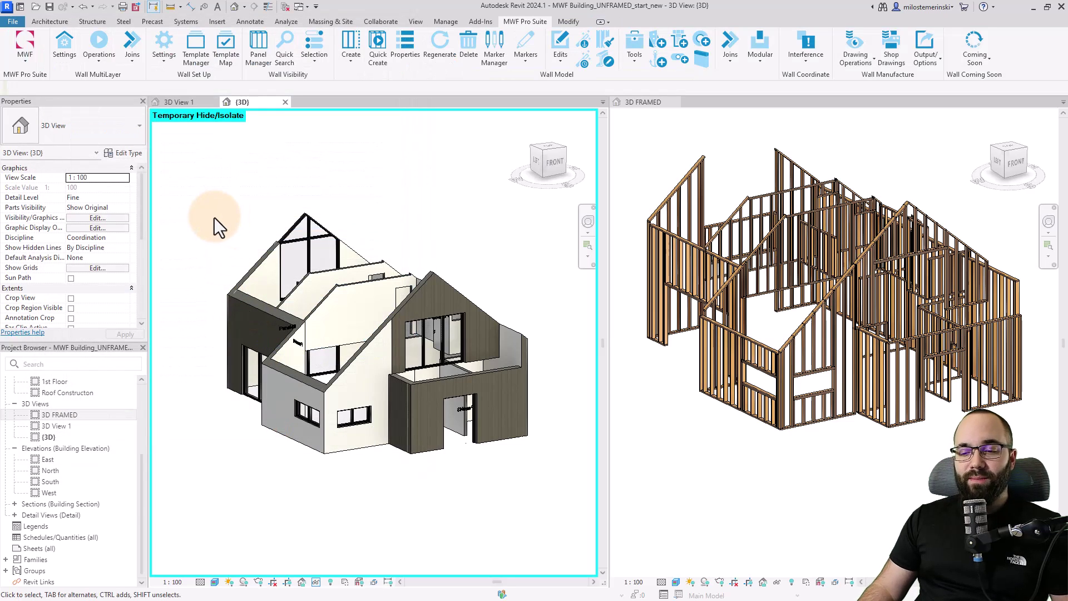
Reset the temporary hide/isolate in the {3D} view to show the whole building again.
click(315, 581)
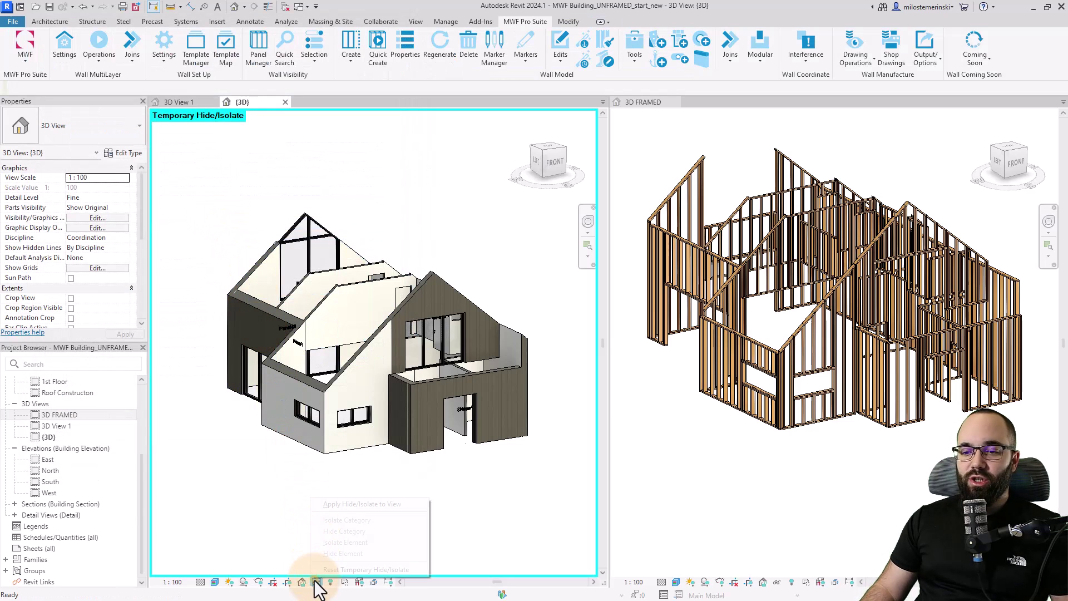
click(330, 569)
click(275, 485)
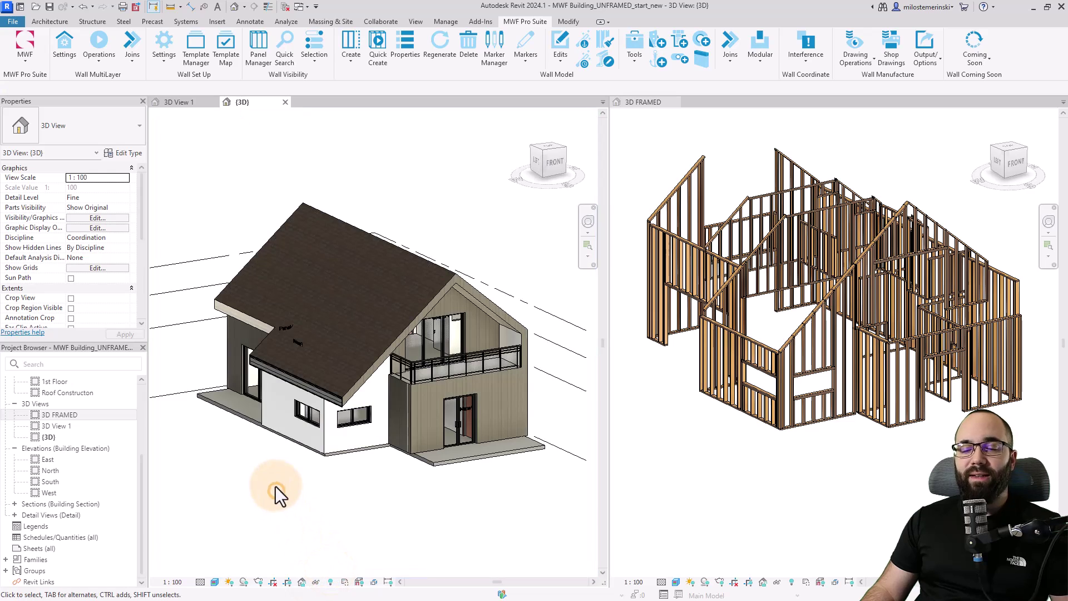
Switch MWF to the Floor module and select the Generic 150mm floor on the 1st Floor level in the {3D} view.
click(27, 62)
click(46, 126)
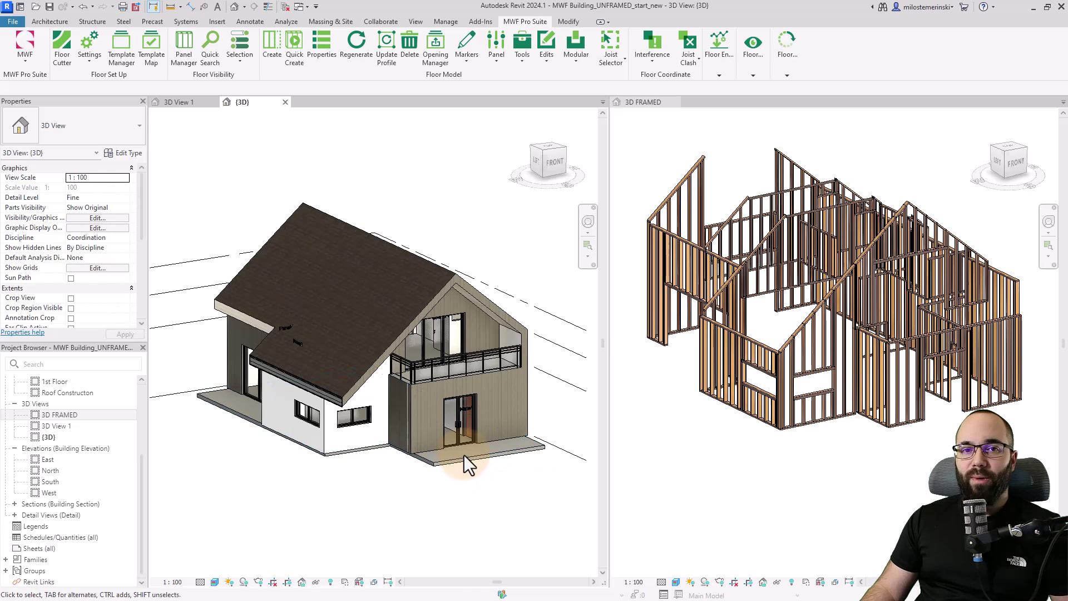
scroll(492, 365, up, 3)
click(504, 360)
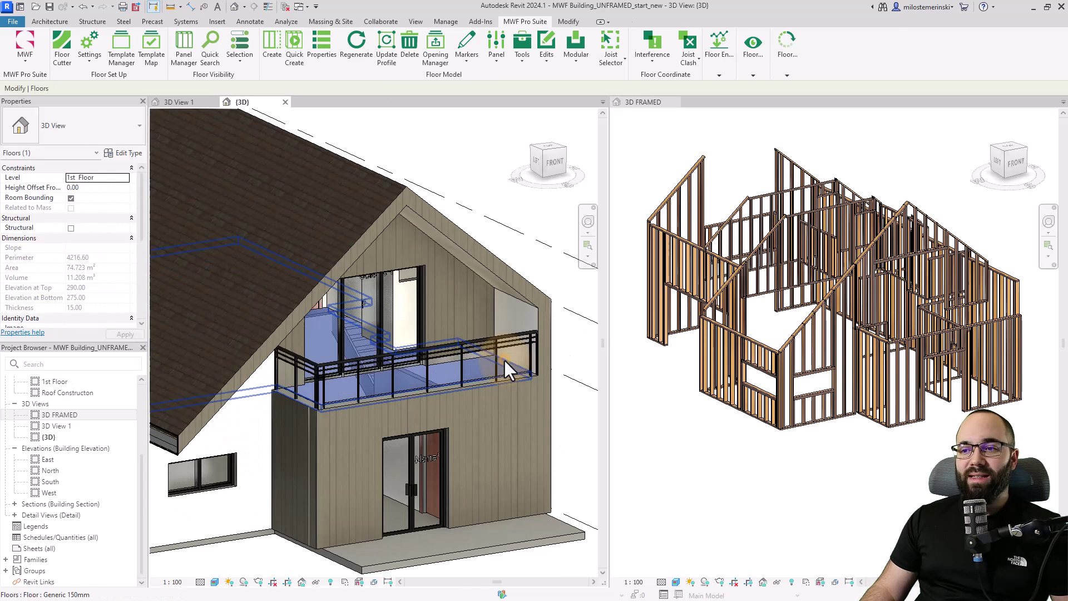
scroll(473, 375, down, 1)
scroll(374, 350, down, 2)
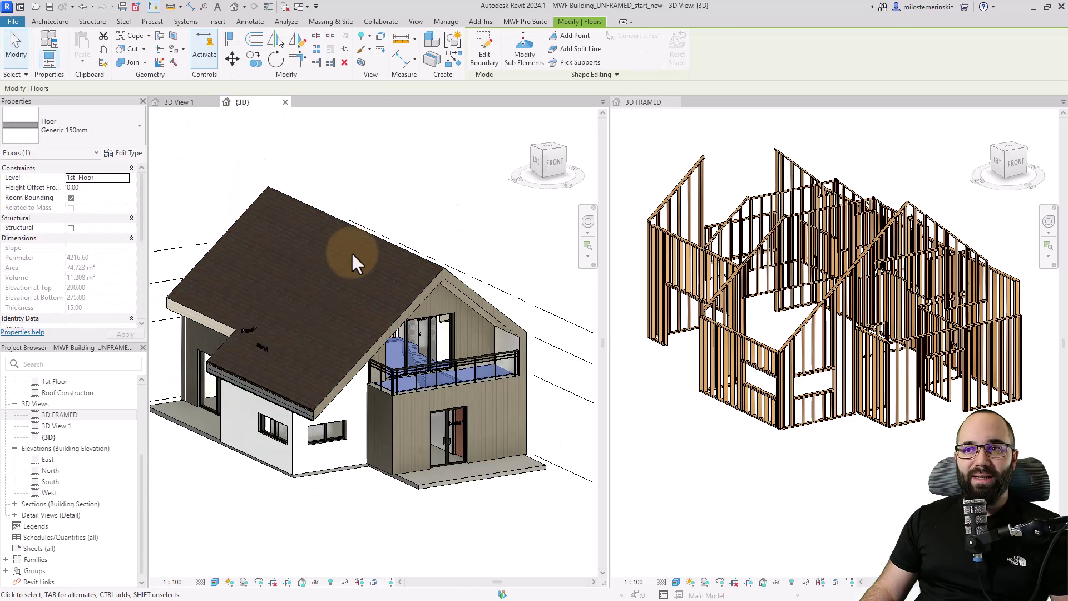
Create framing for the selected floor with the Wood template from the Default_Metric folder, with Frame it Now enabled.
click(511, 26)
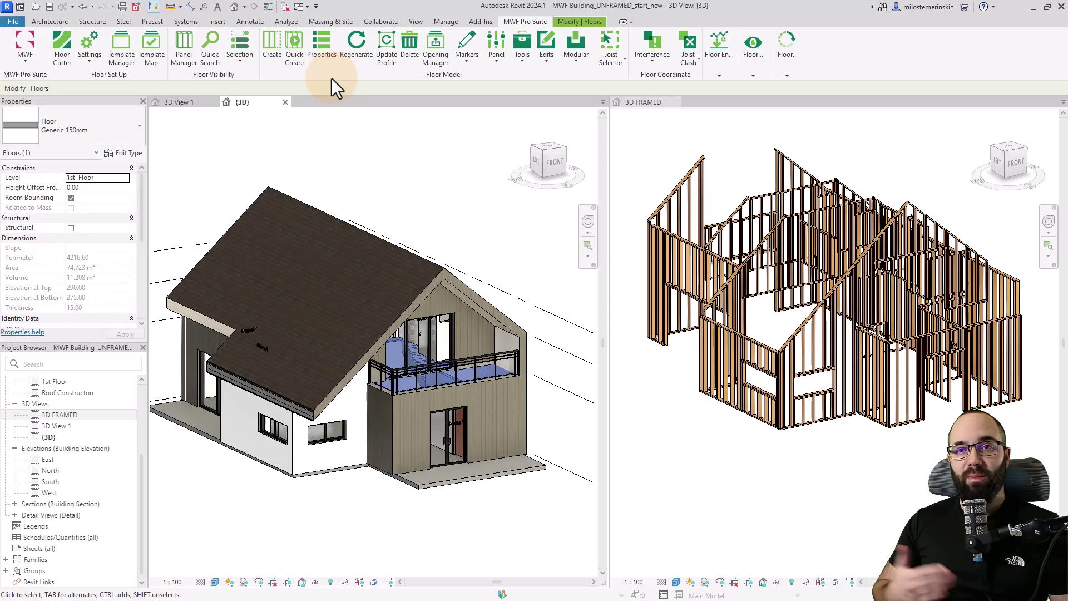
click(272, 62)
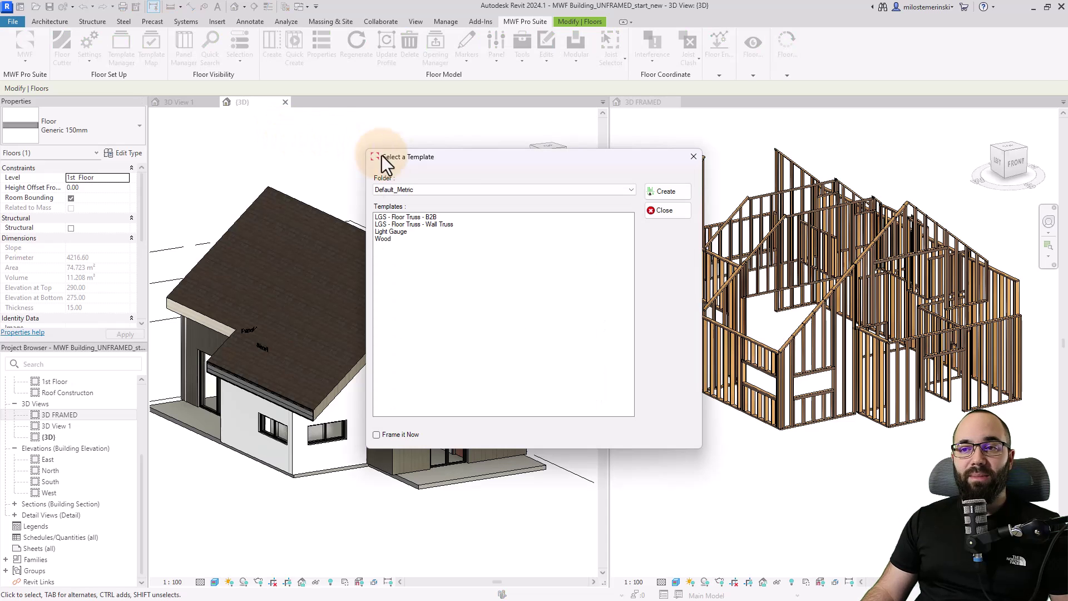
drag(420, 160, 246, 142)
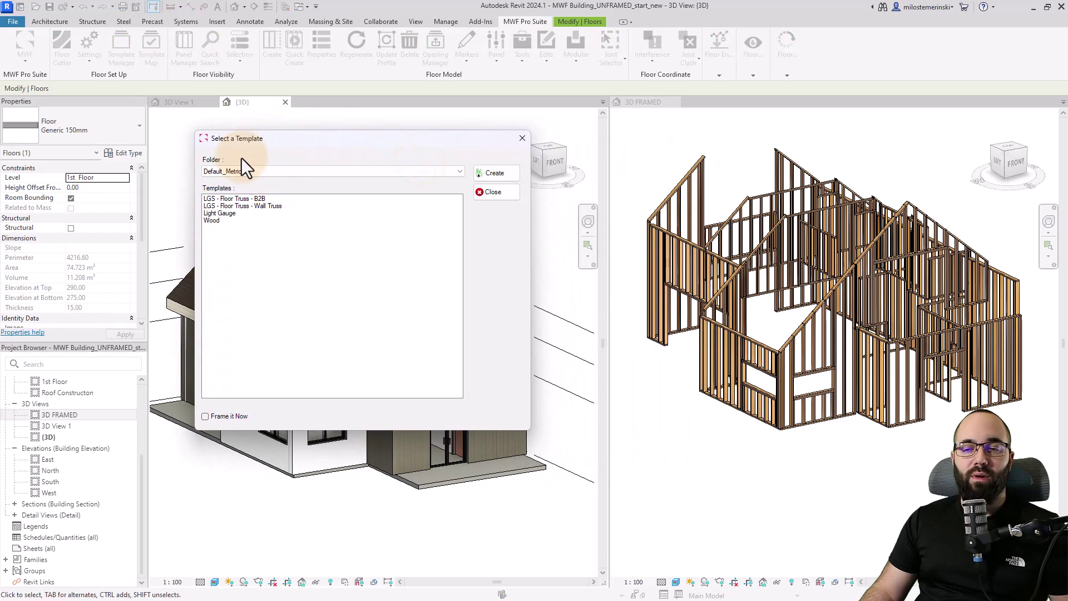
click(211, 220)
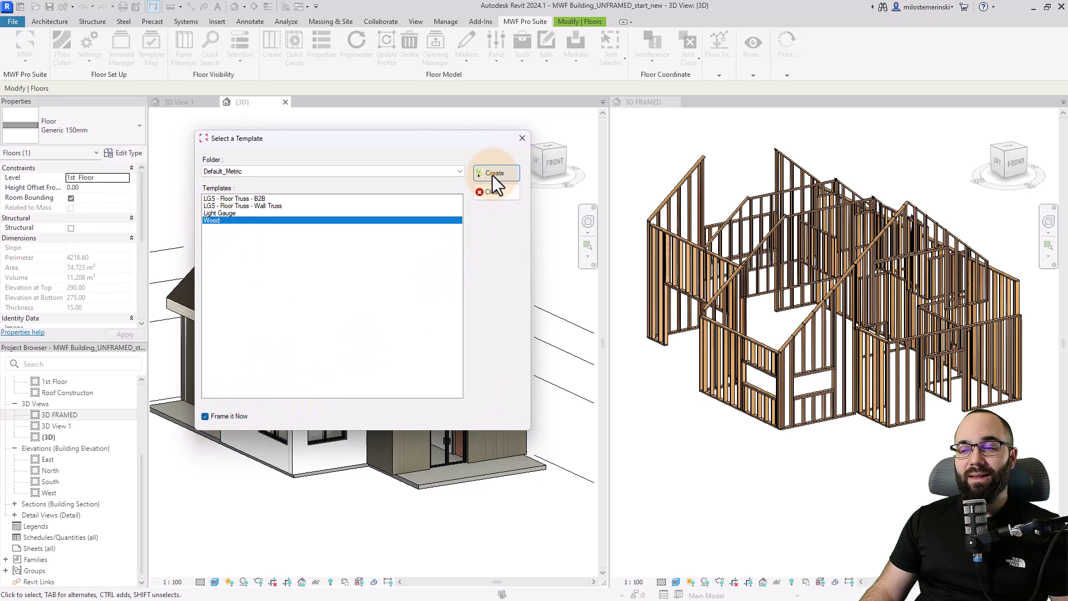
click(492, 174)
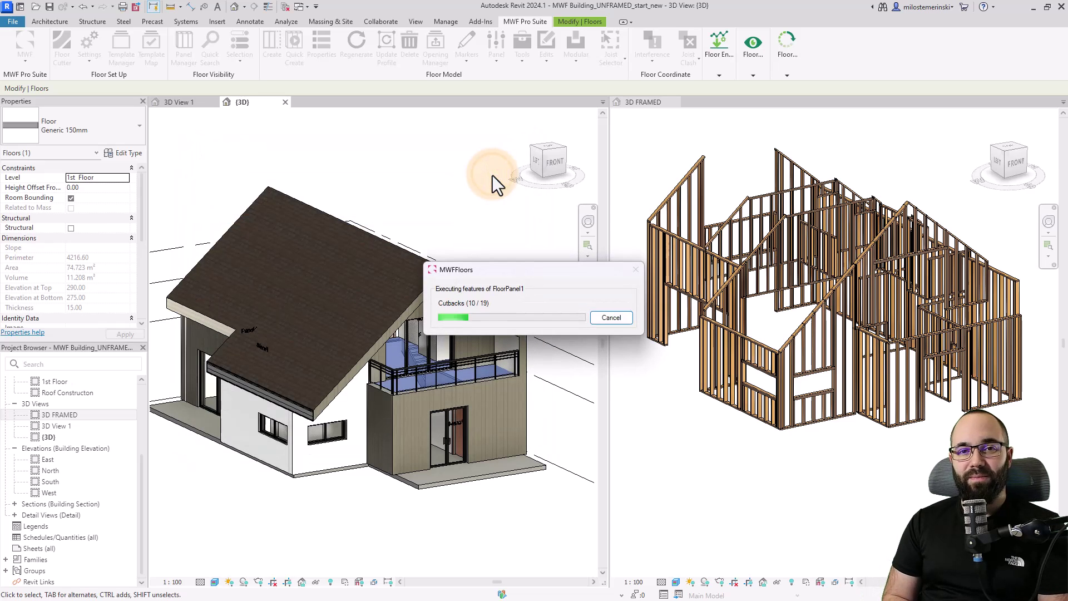
click(735, 179)
shift+middle_drag(740, 222, 743, 348)
click(222, 158)
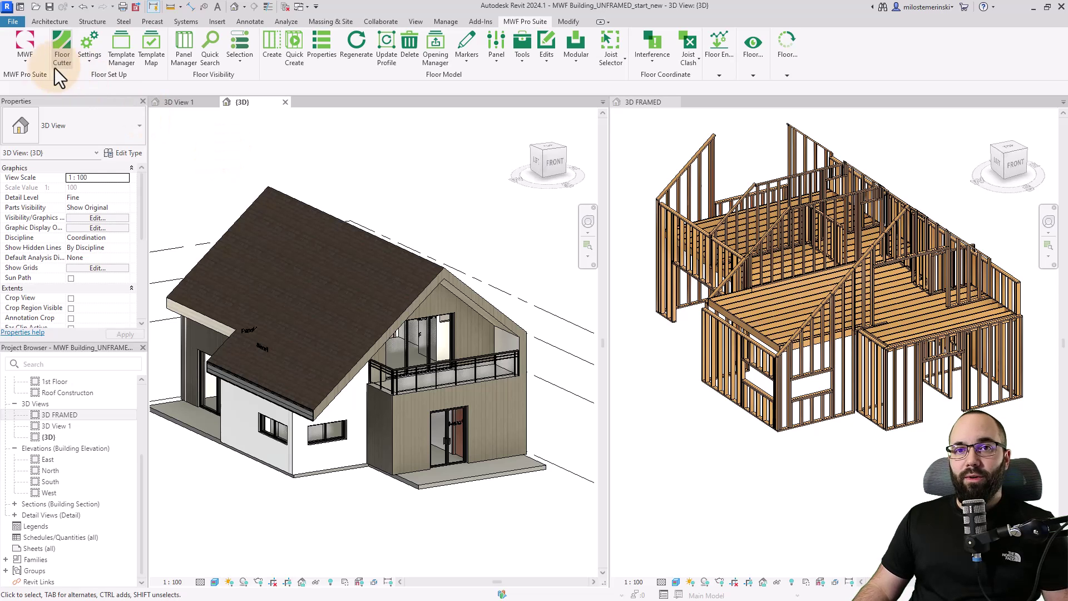
Switch MWF to the Truss module and select the building's roof in the {3D} view.
click(28, 66)
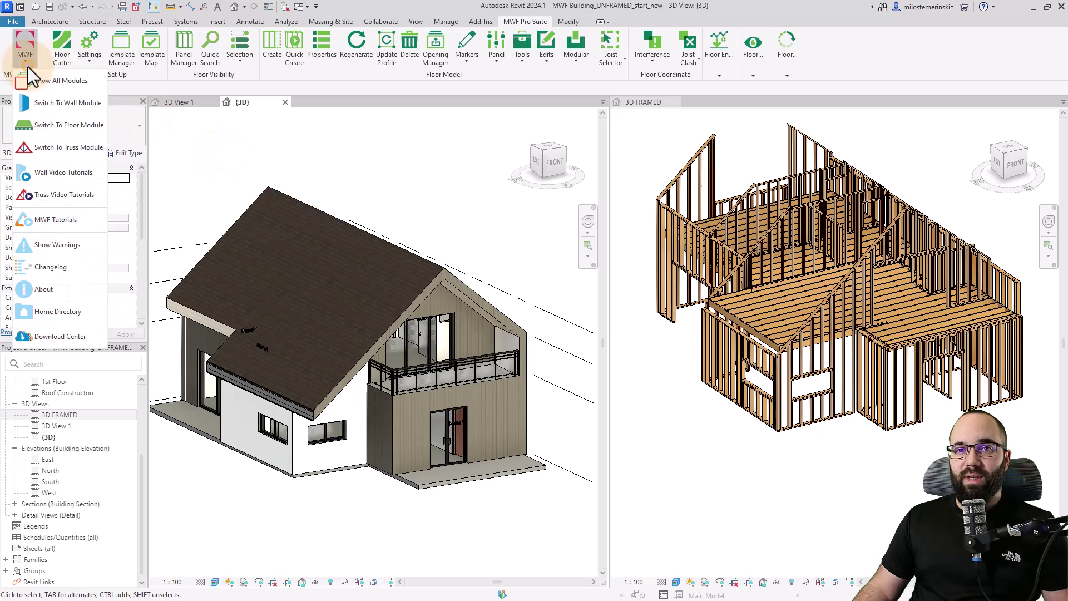
click(50, 148)
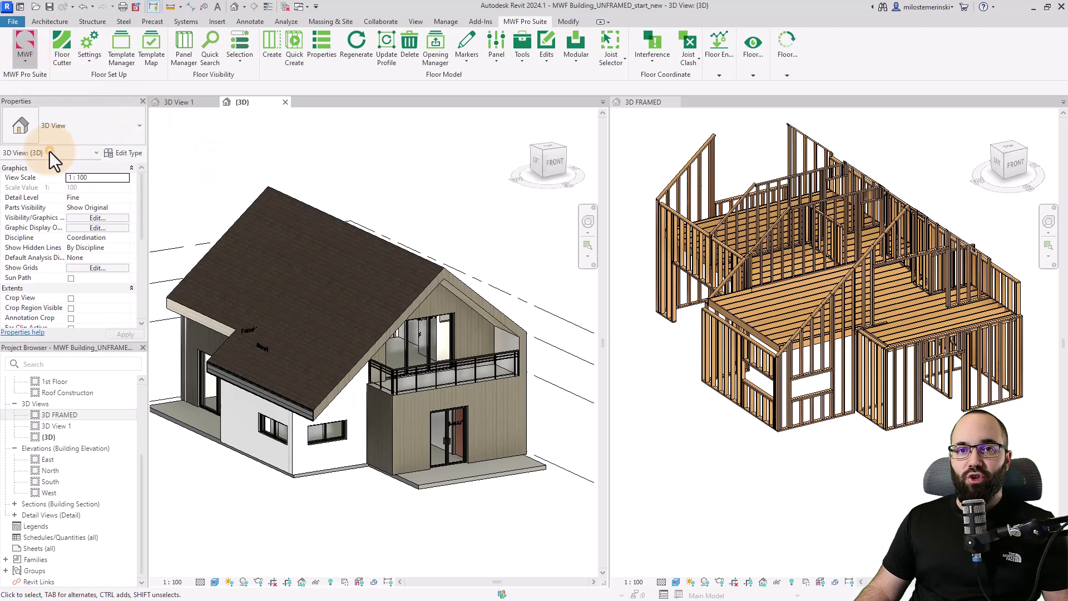
click(279, 189)
shift+middle_drag(436, 198, 453, 183)
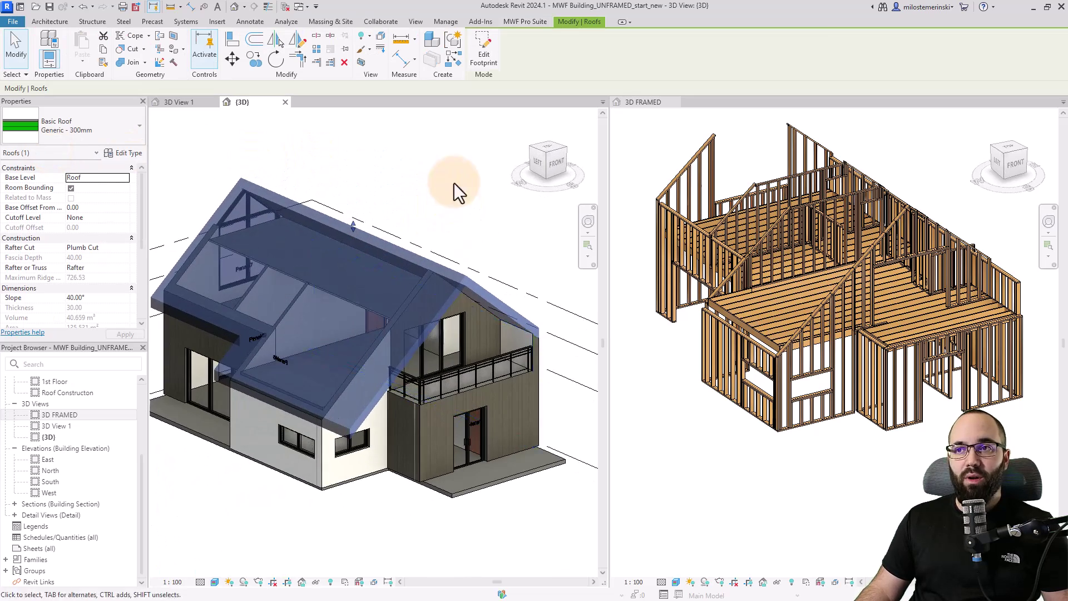
Create a rafter system on the selected roof from the DEMO RAFTER SYSTEM template, aligned to the Structure layer, with no bird's mouth supports.
click(525, 24)
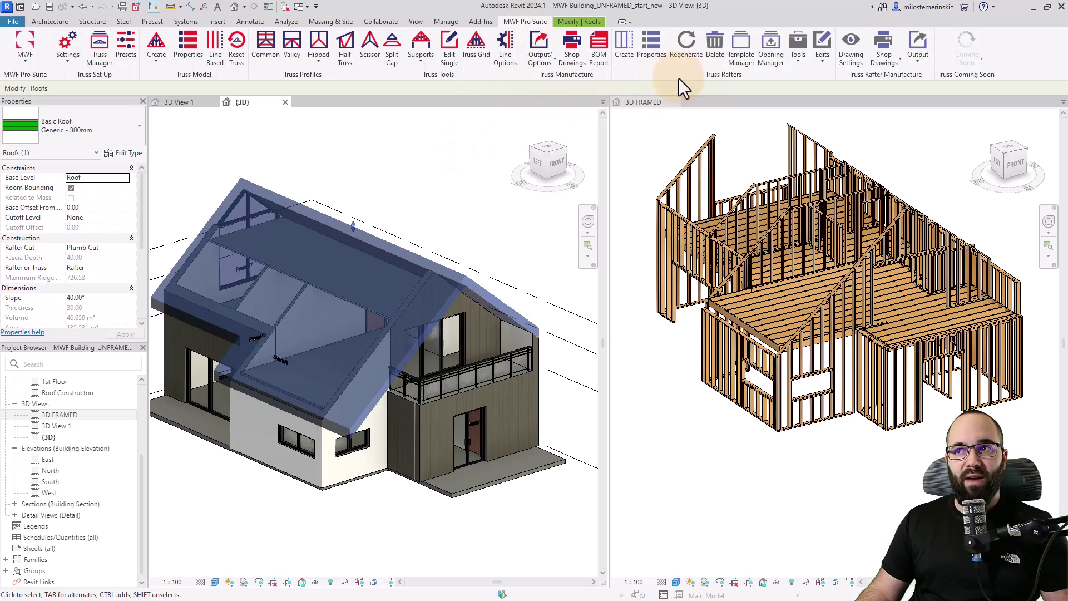
click(627, 58)
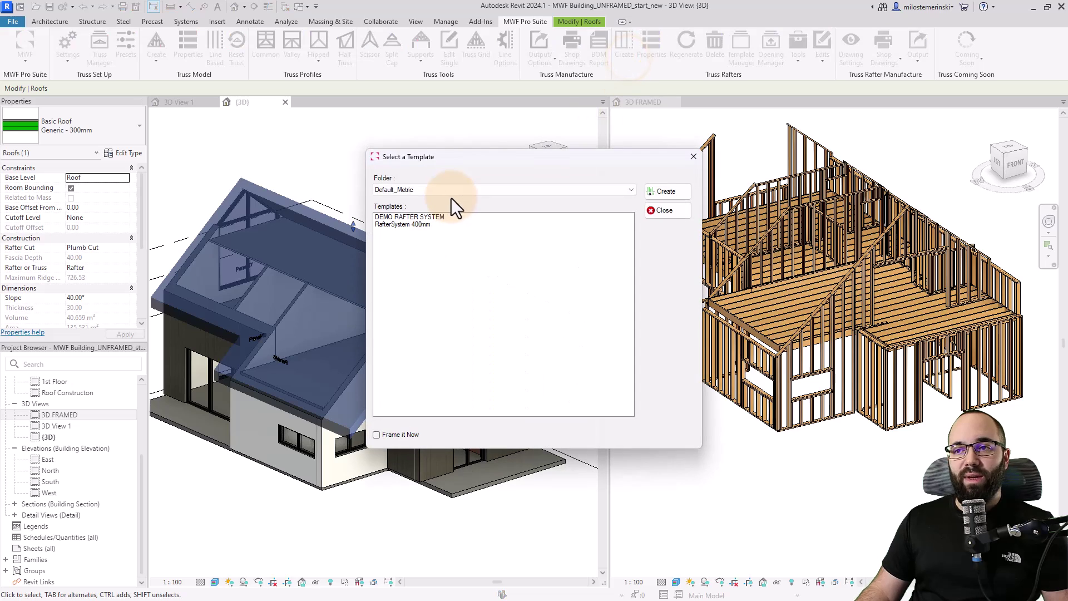
drag(431, 159, 329, 151)
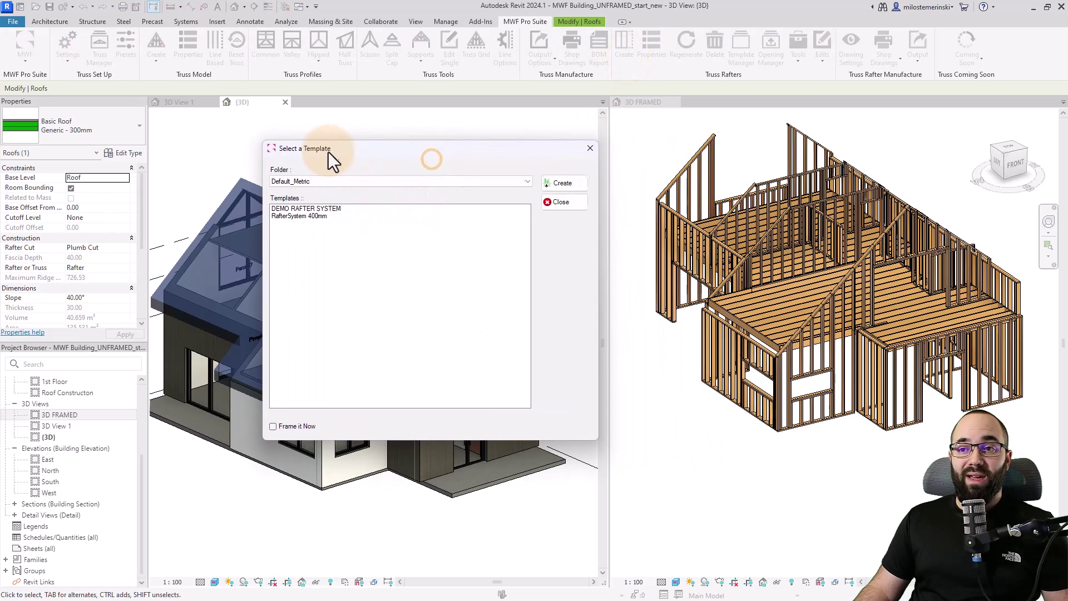
click(301, 208)
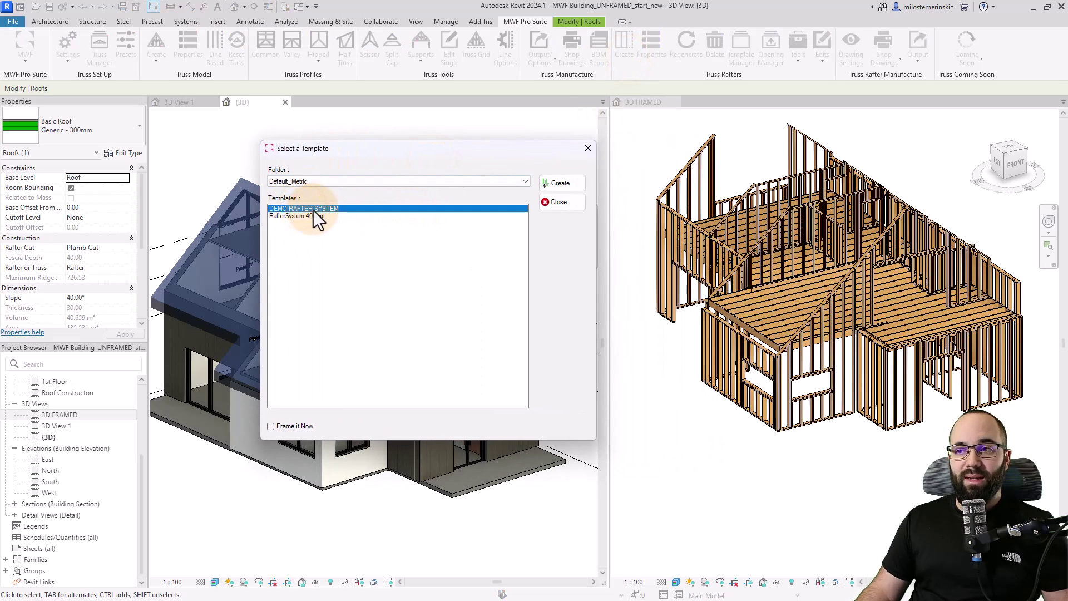
click(569, 184)
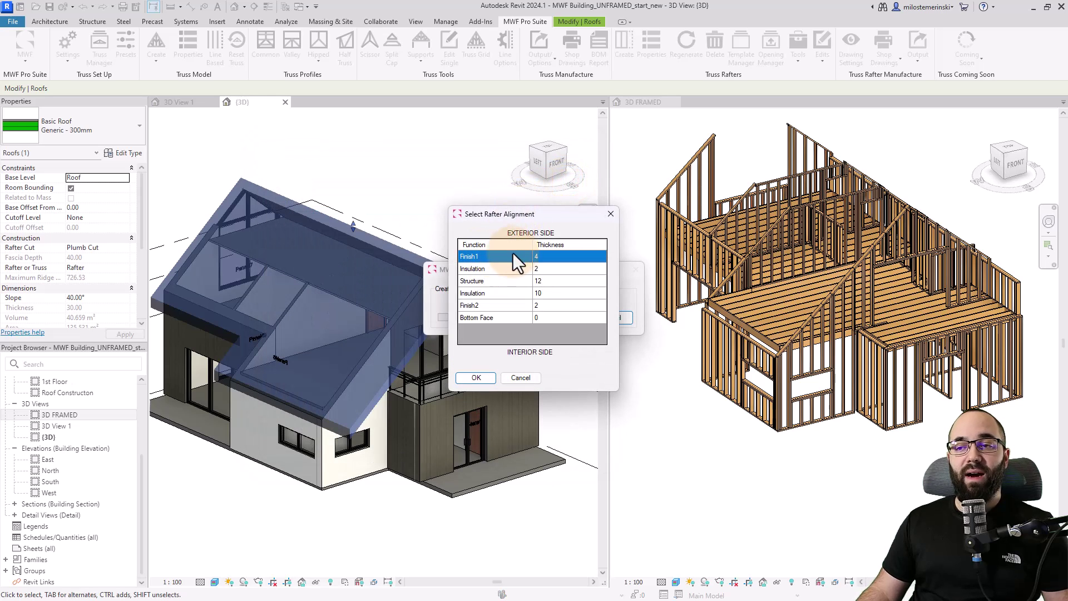
click(473, 282)
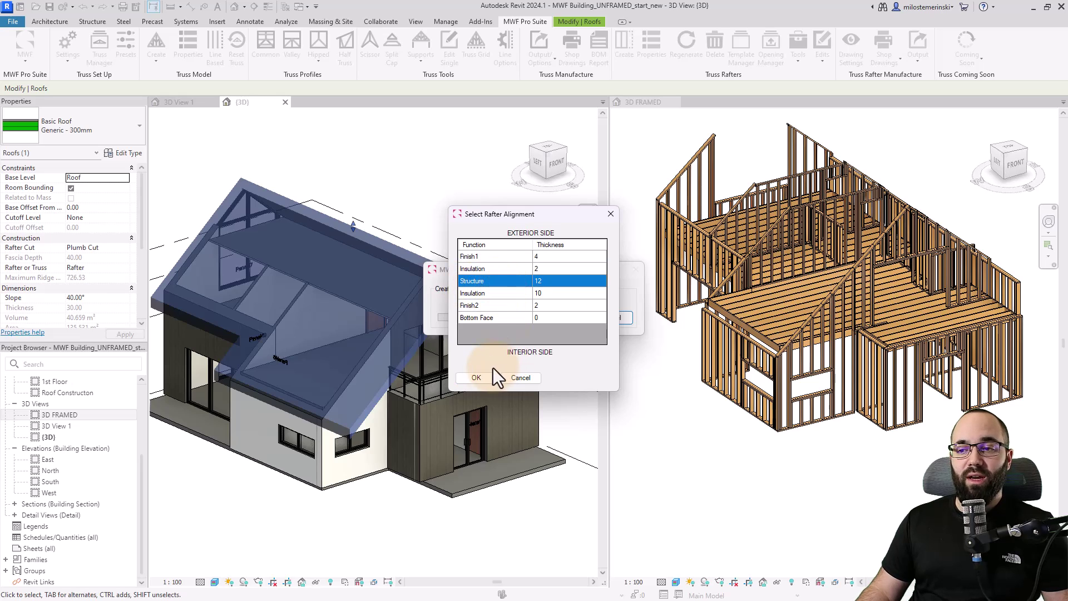
click(476, 377)
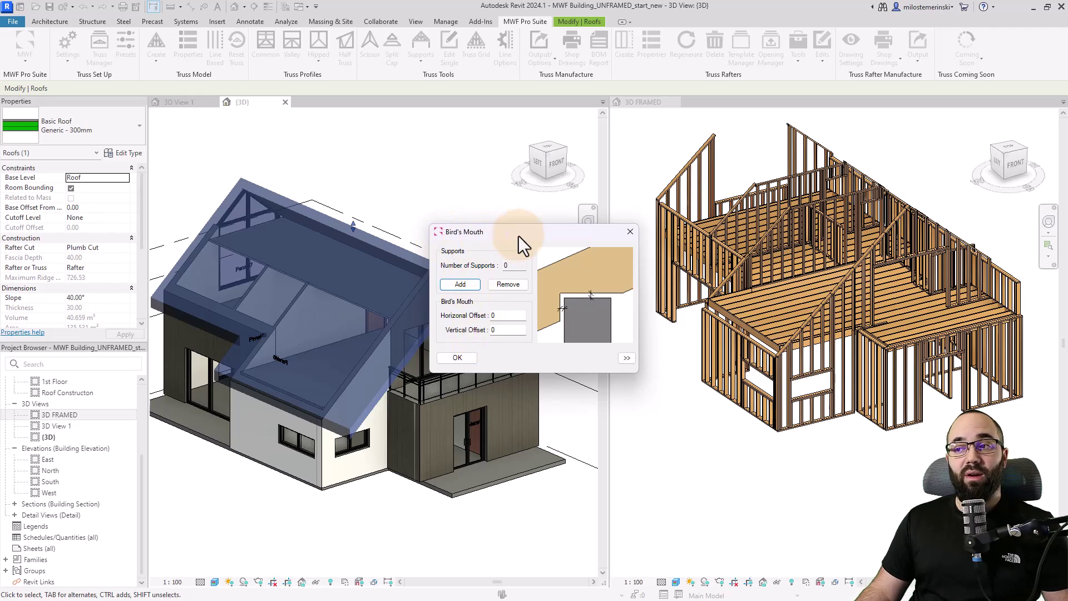
click(460, 360)
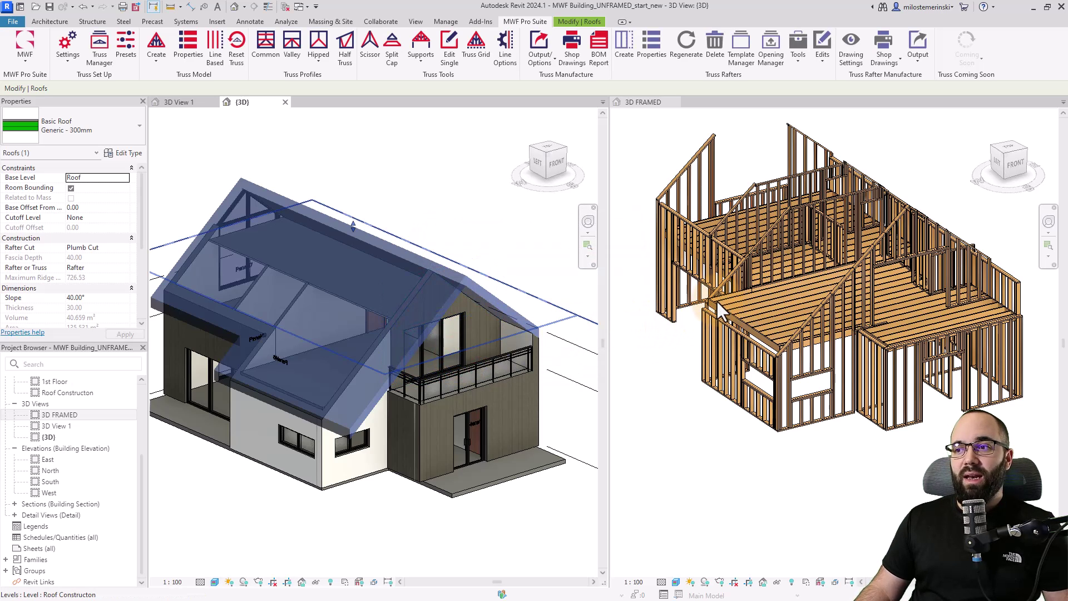
Open the selected roof's rafter system properties and show the system-level member settings.
click(653, 289)
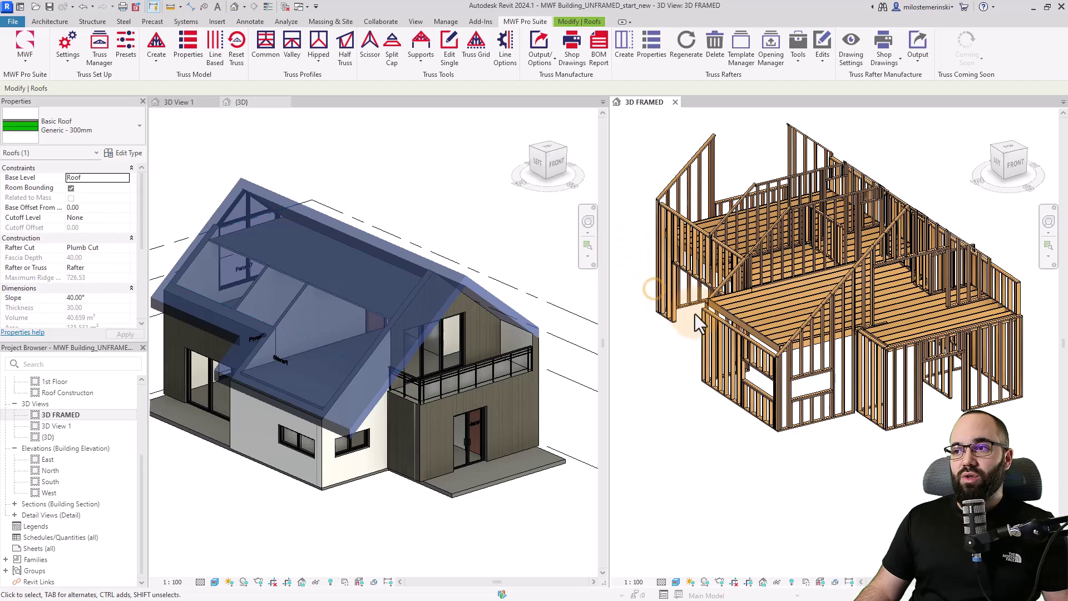
shift+middle_drag(689, 356, 698, 325)
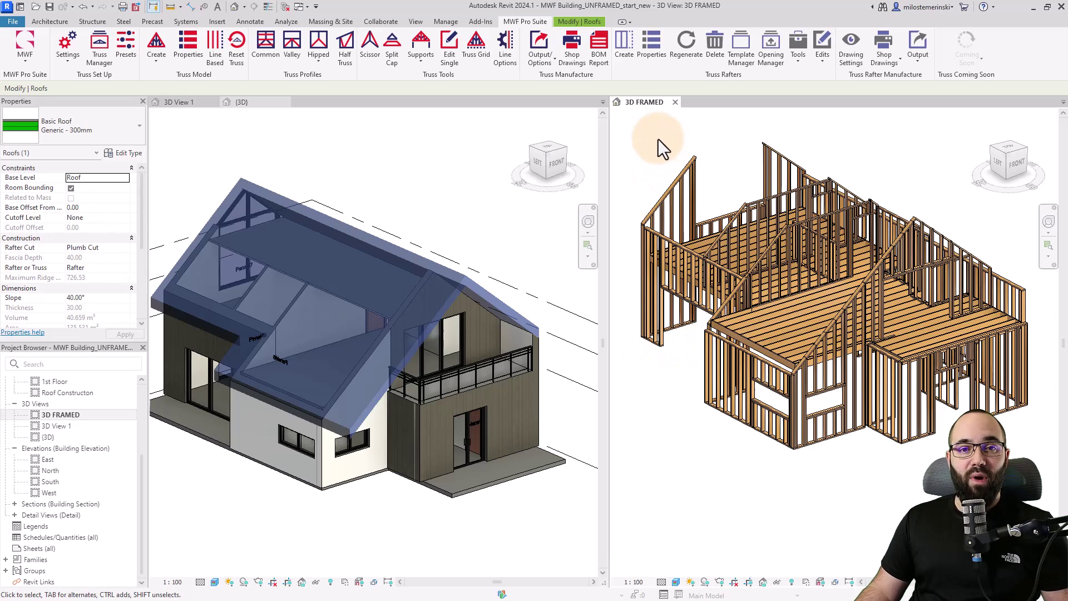
click(652, 62)
drag(515, 162, 354, 160)
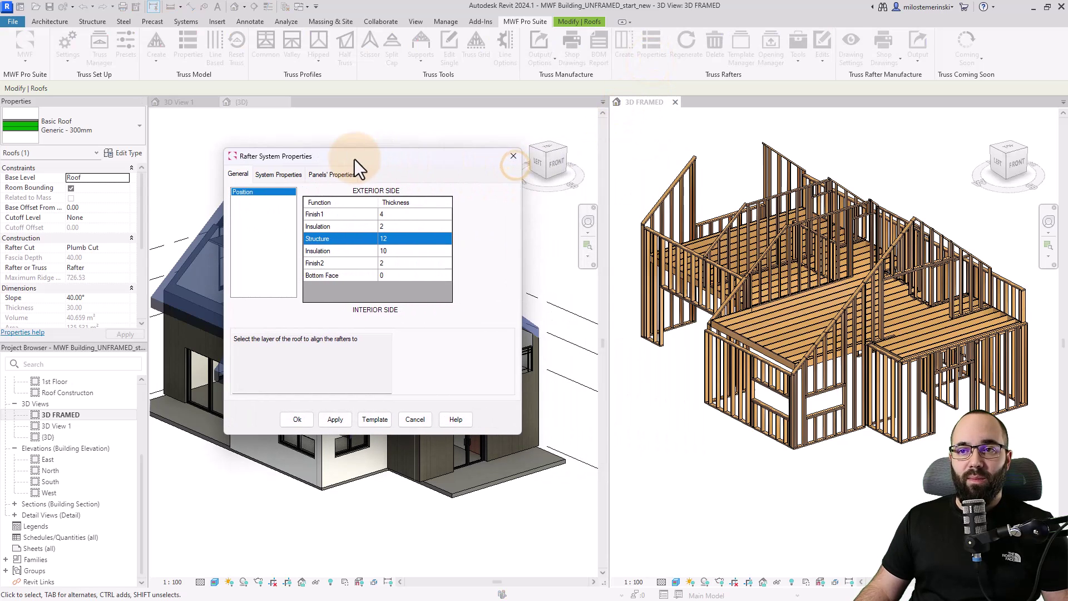
click(279, 174)
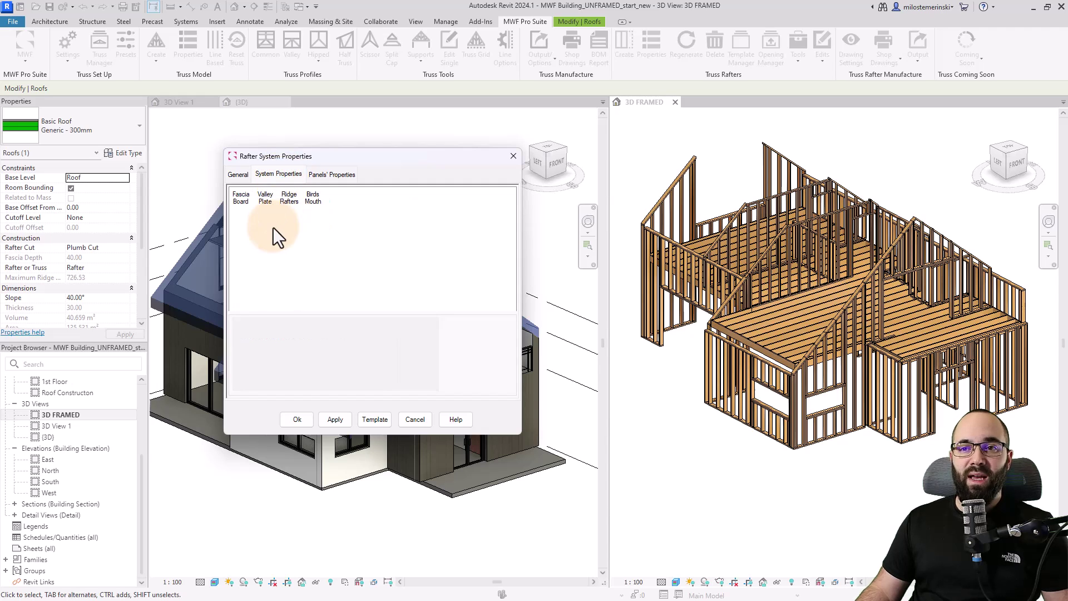
Configure the fascia board as a Single BIMSF-M_Dimension Lumber member, type 38x140, with the Ridge Board configuration.
click(242, 197)
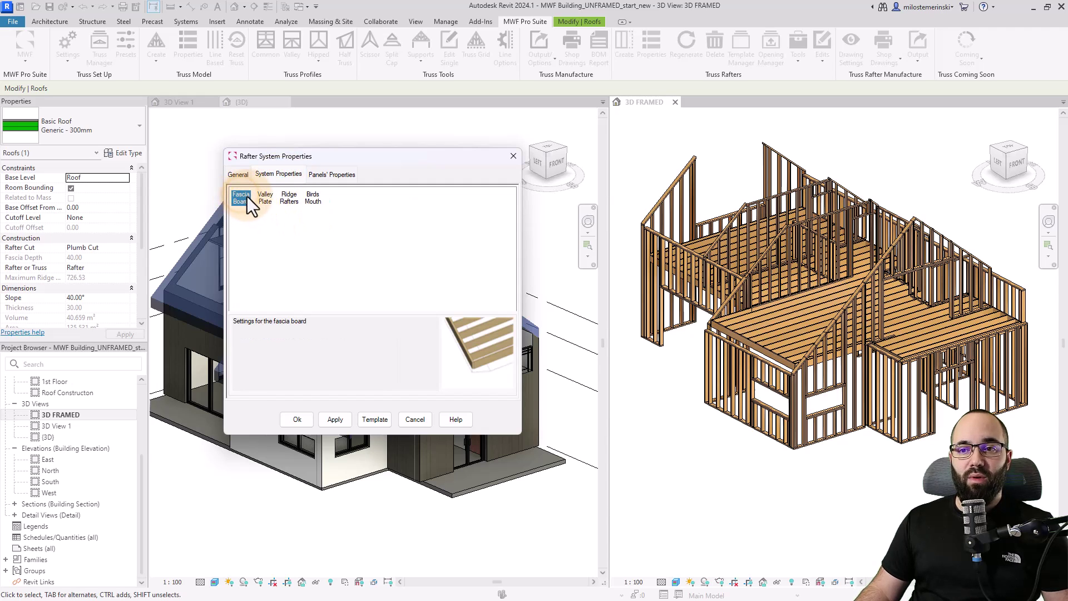
double_click(247, 202)
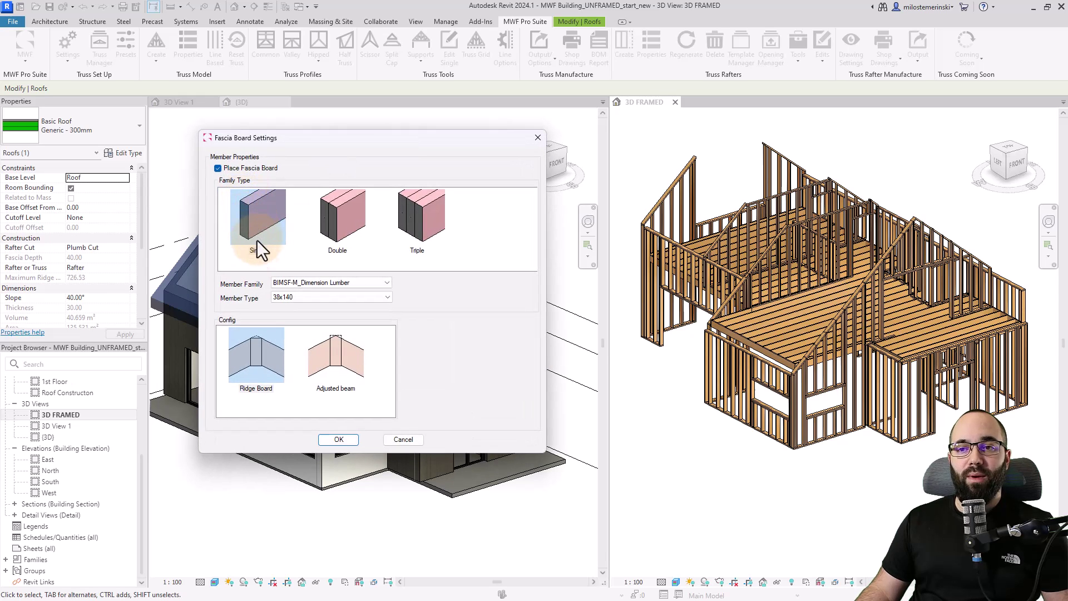
click(253, 213)
click(302, 282)
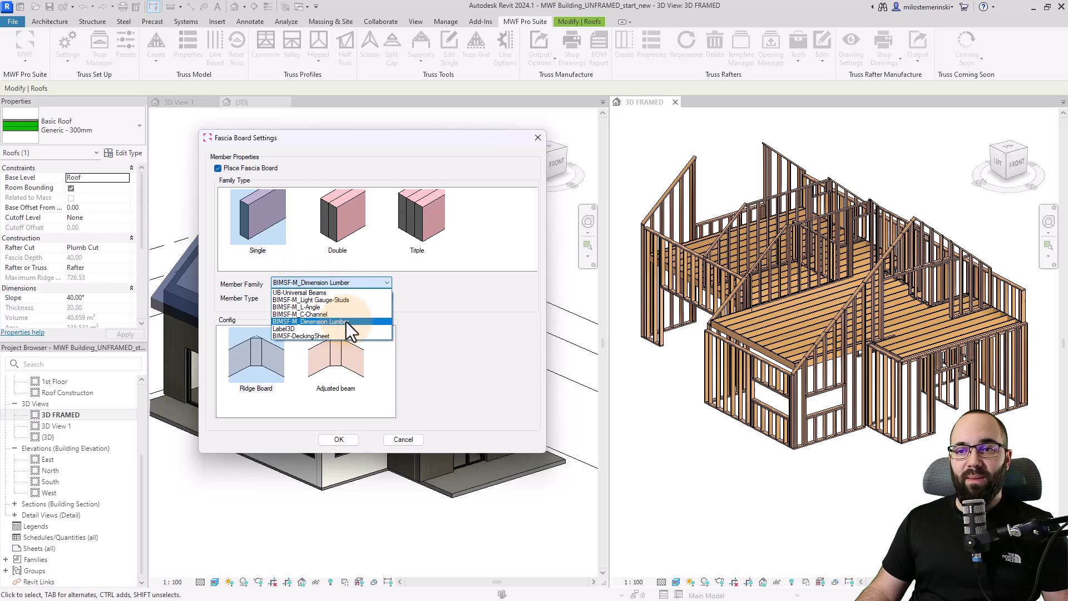
click(339, 321)
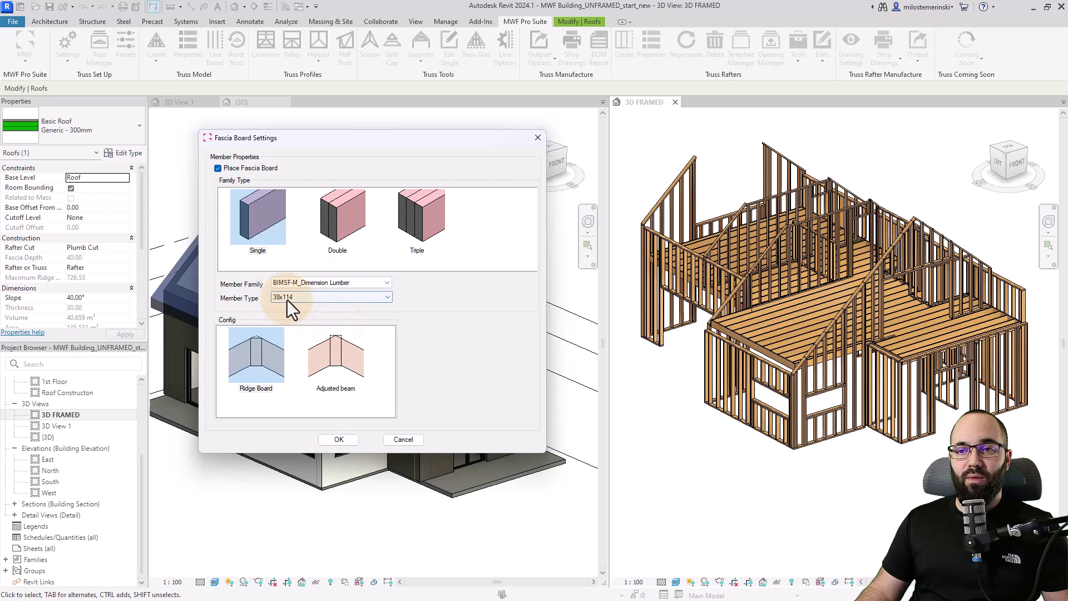
click(303, 298)
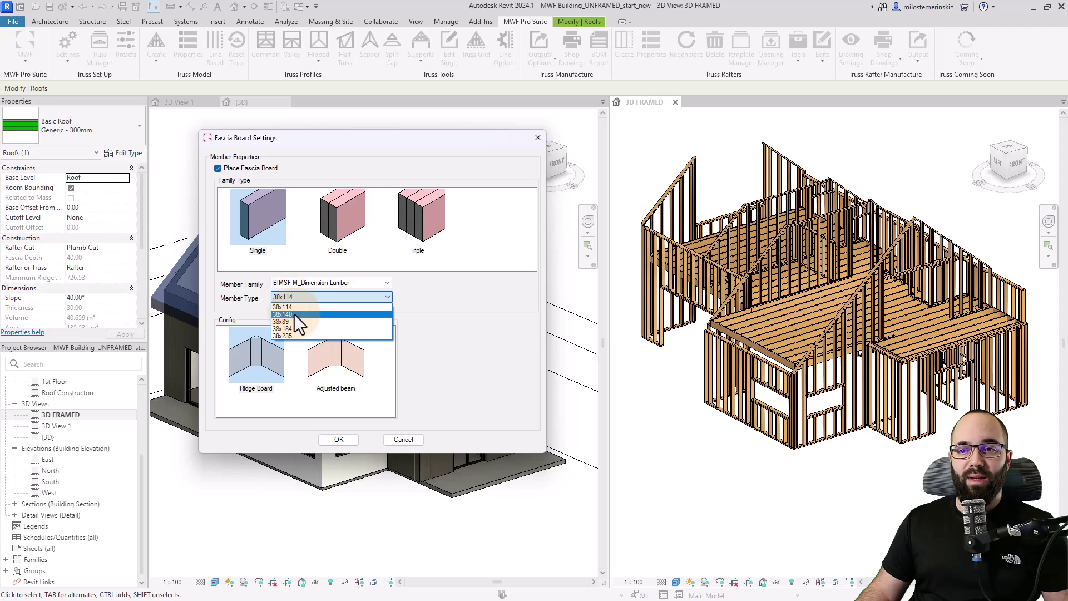
click(294, 314)
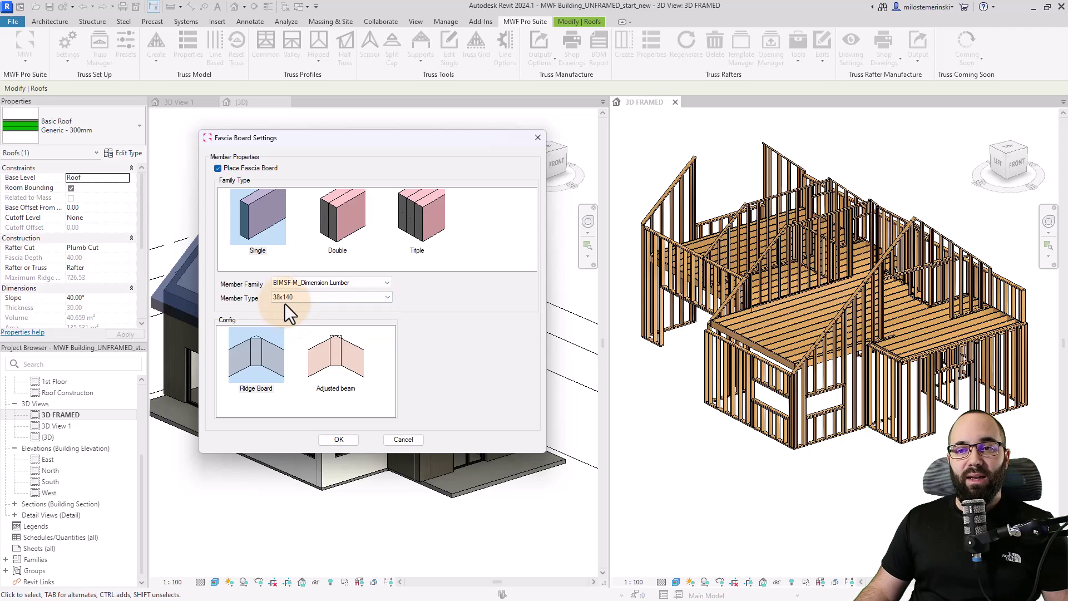
click(245, 369)
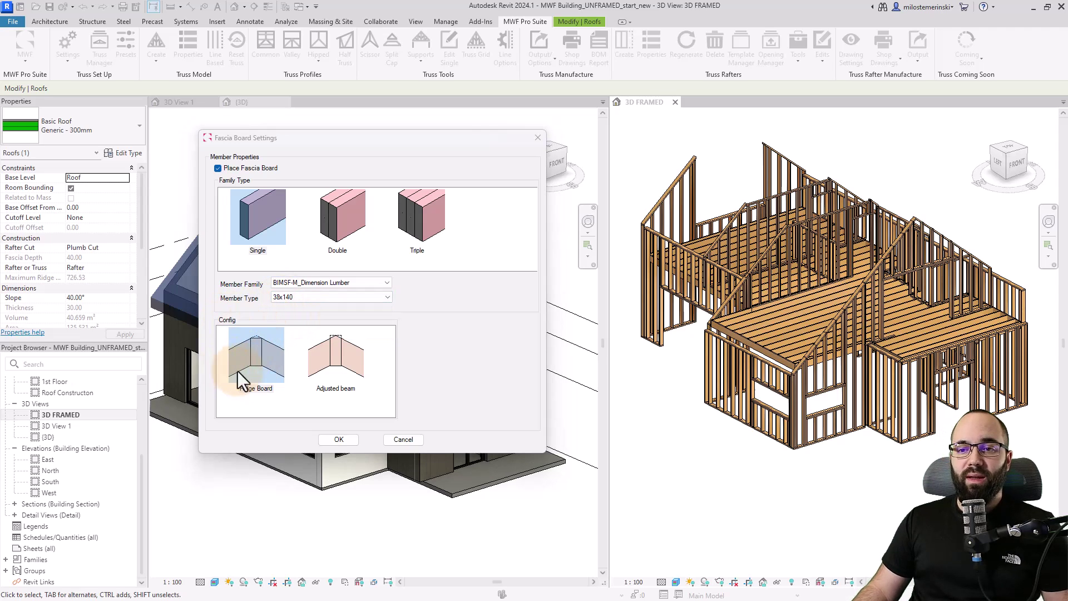
click(327, 444)
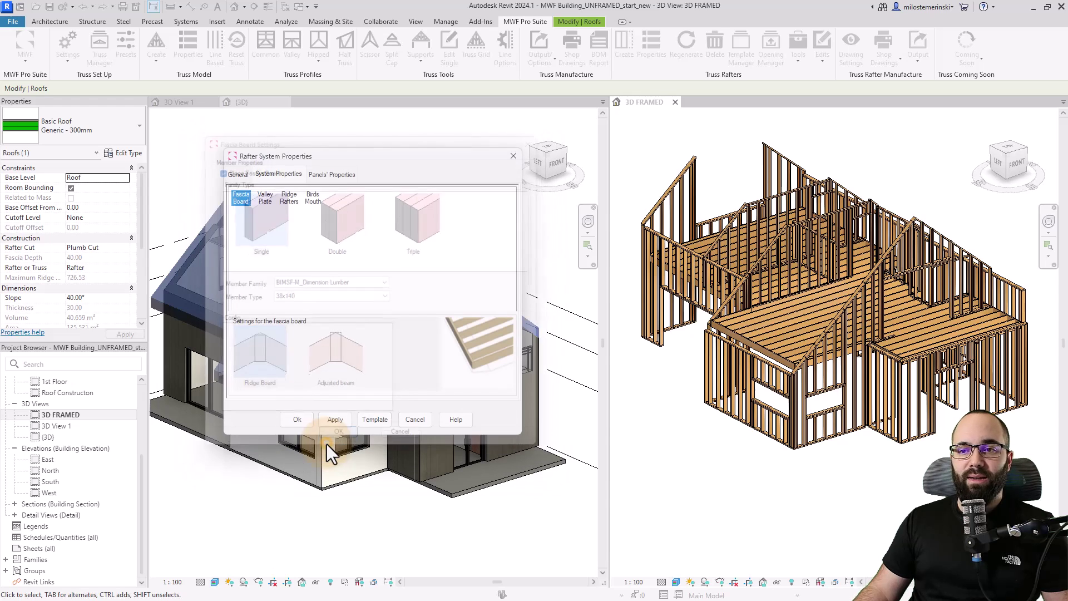
Configure the ledger of RoofPanel2 as a Single BIMSF-M_Dimension Lumber member, type 38x114.
click(328, 177)
double_click(240, 212)
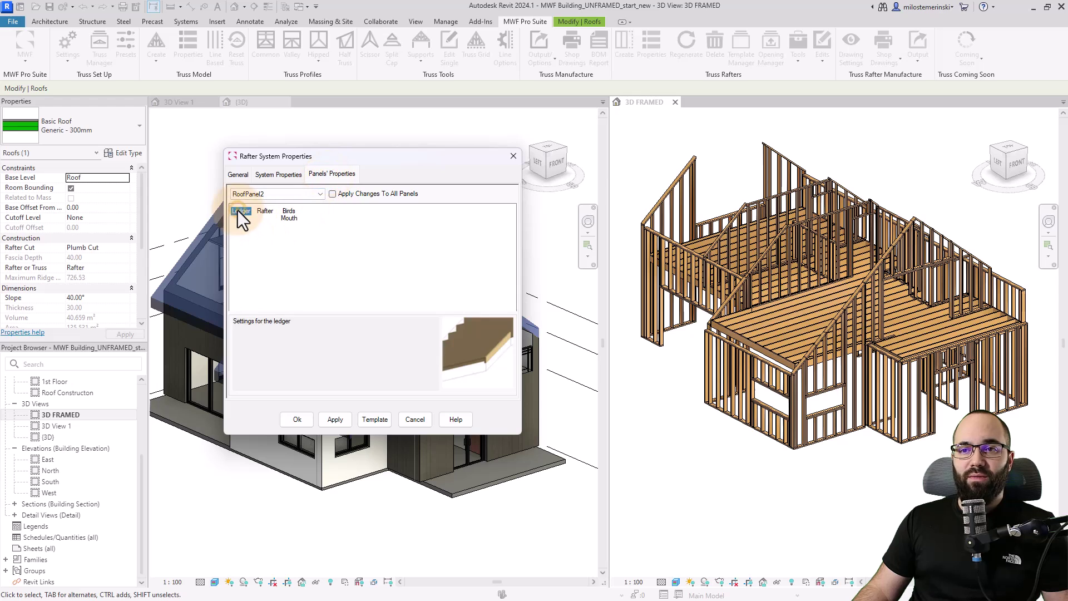
click(254, 218)
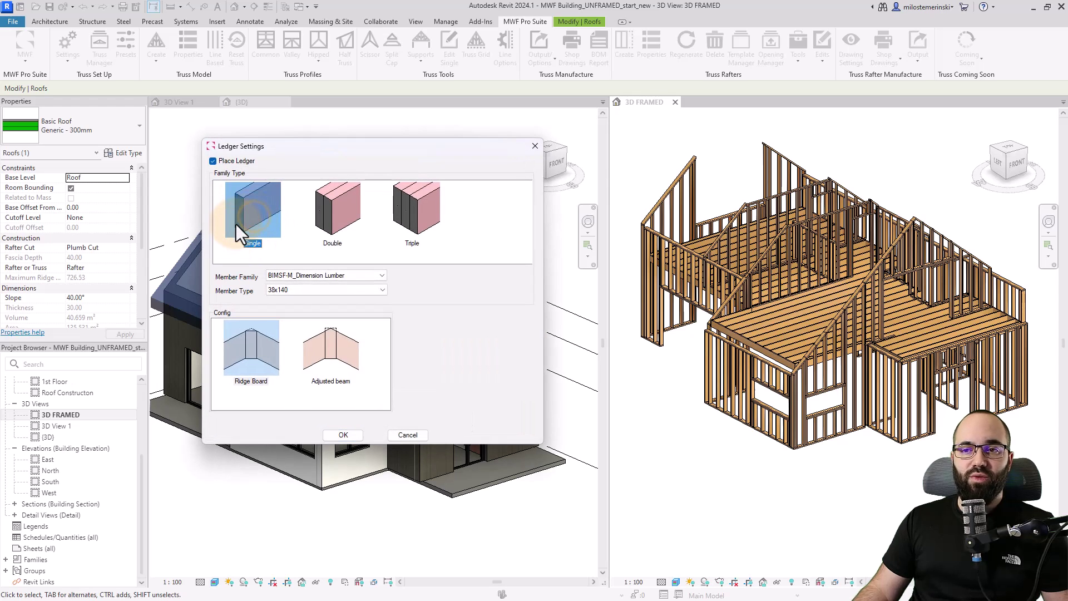
click(297, 289)
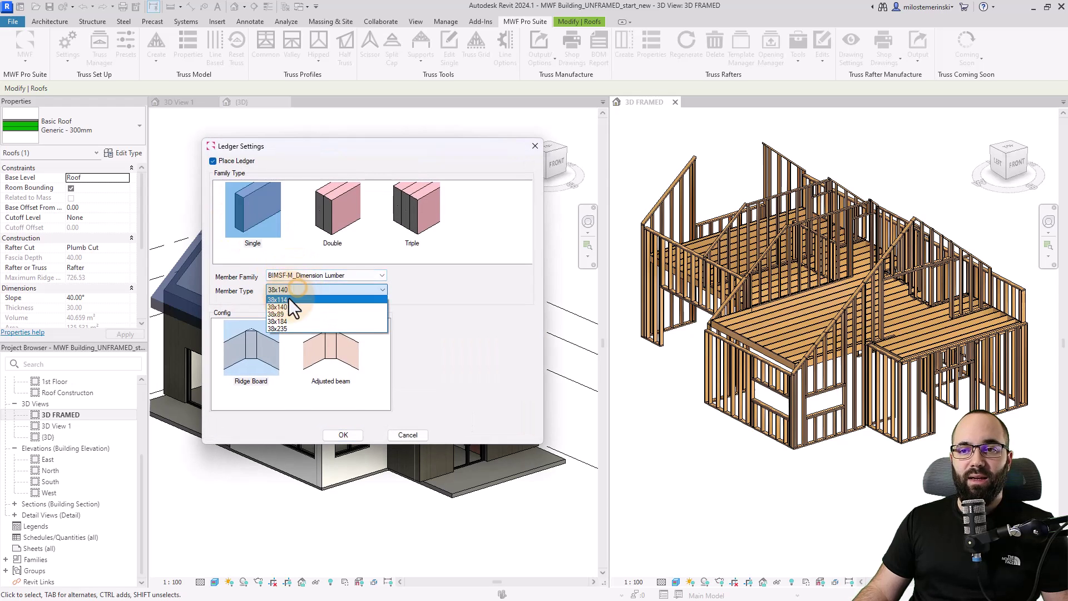
click(289, 309)
click(300, 278)
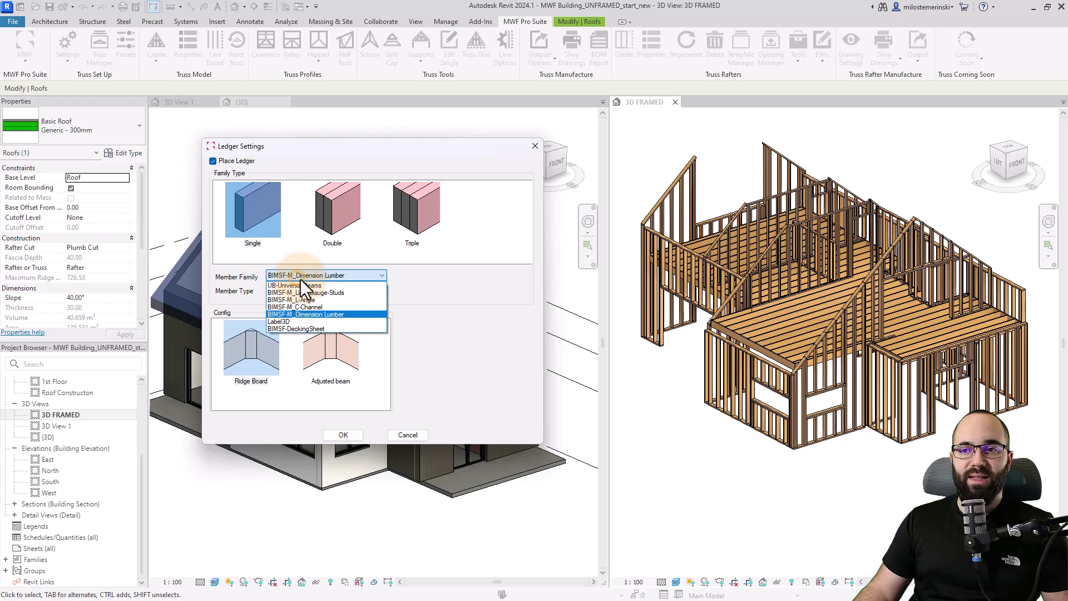
click(317, 314)
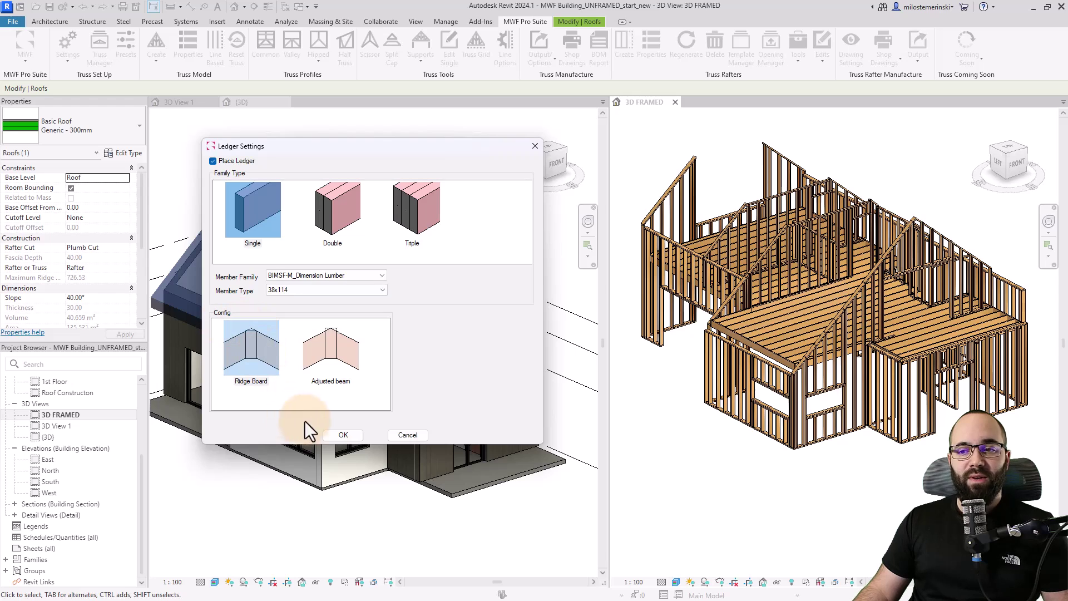
click(337, 435)
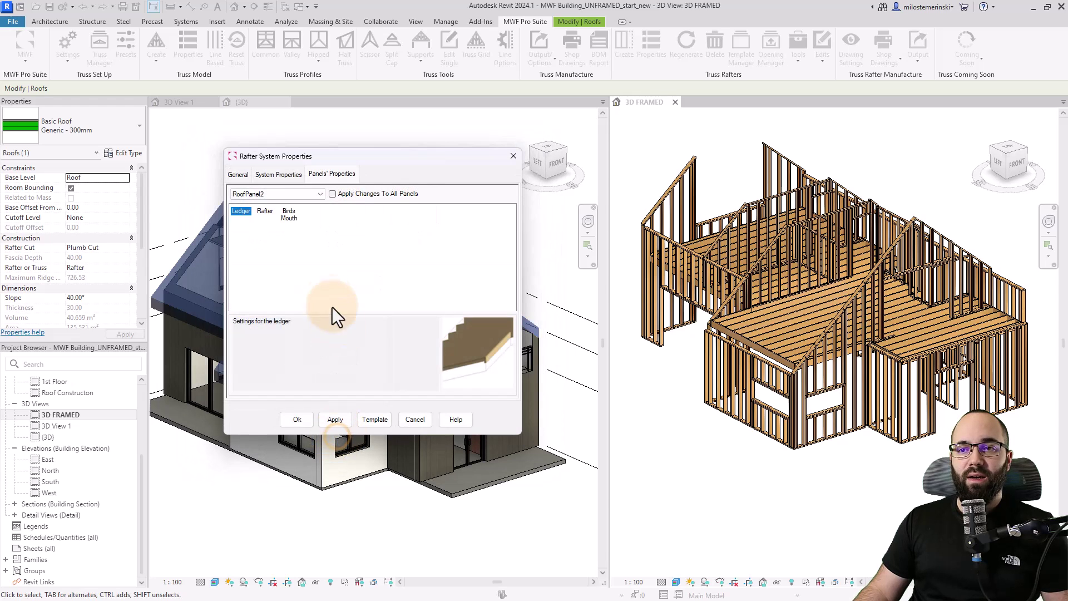
Keep RoofPanel2 as the panel, apply its changes to all panels, and generate the roof's rafter framing.
click(256, 192)
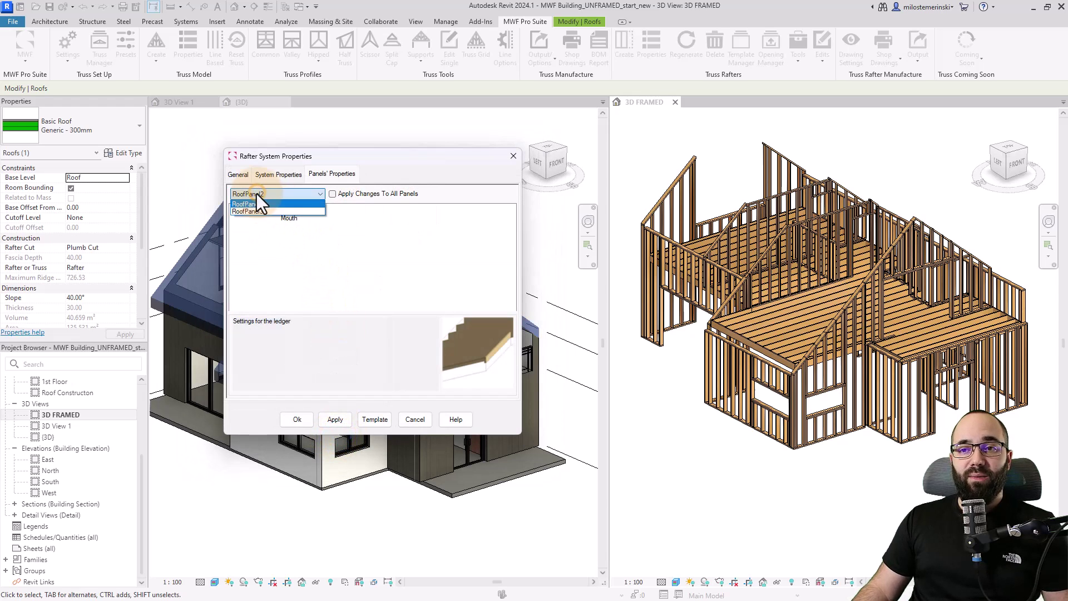
click(251, 203)
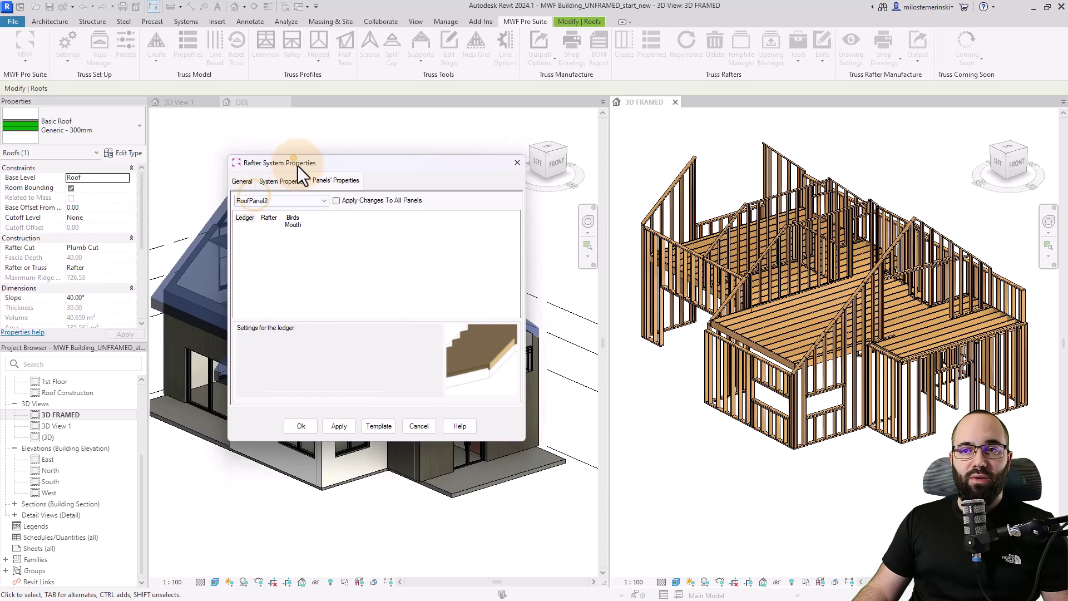
drag(293, 158, 303, 463)
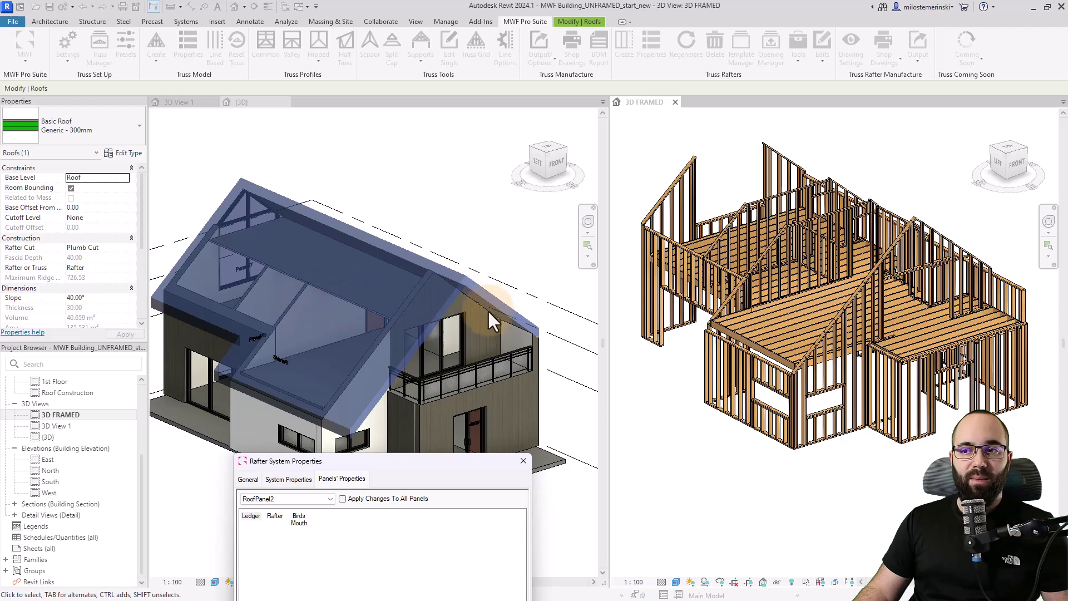
drag(397, 459, 355, 199)
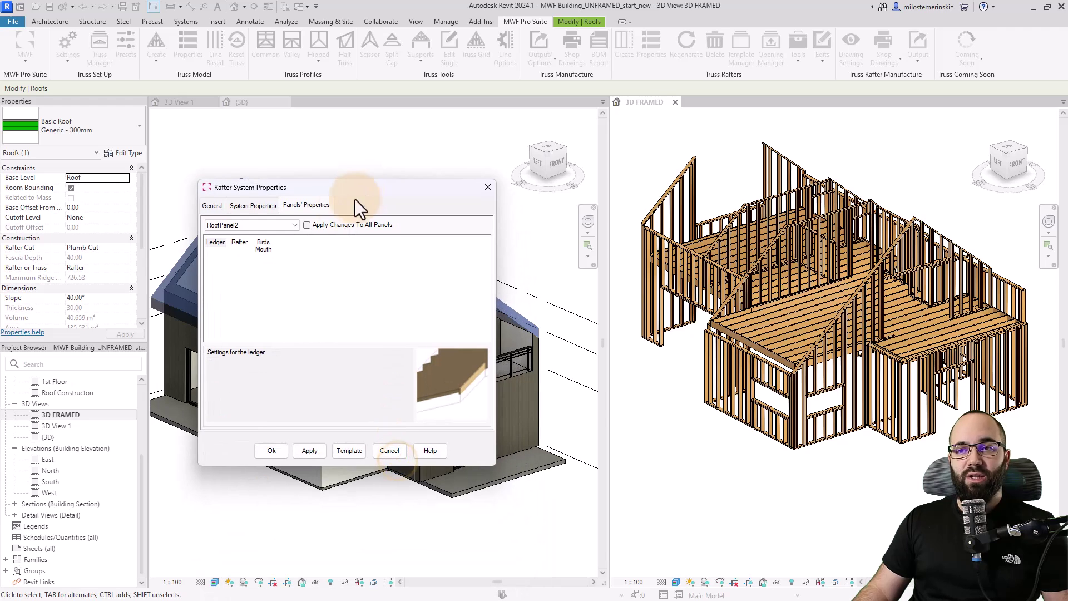
click(307, 226)
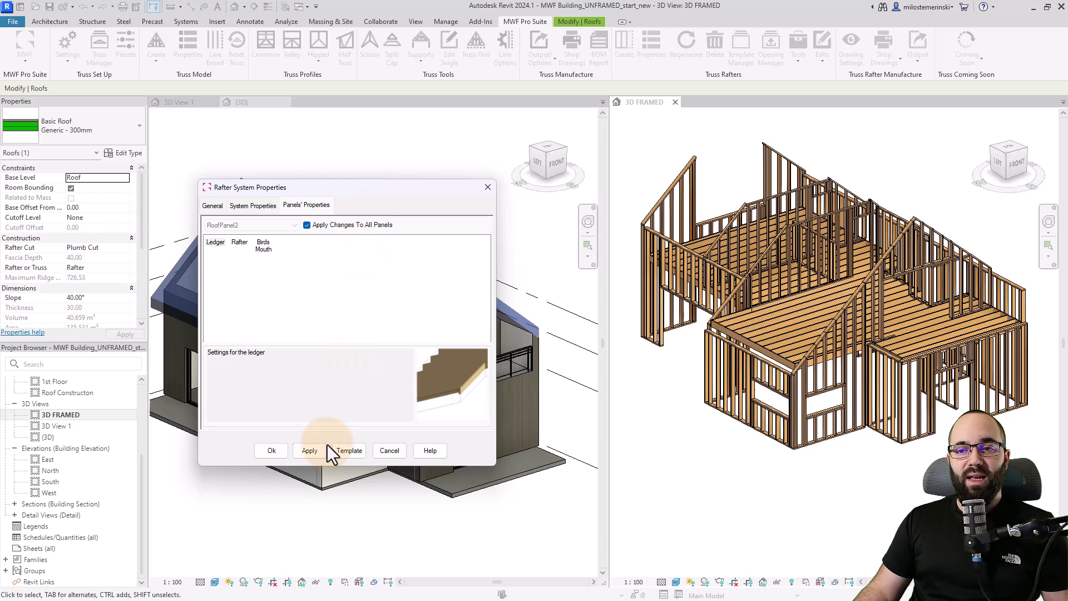
click(272, 451)
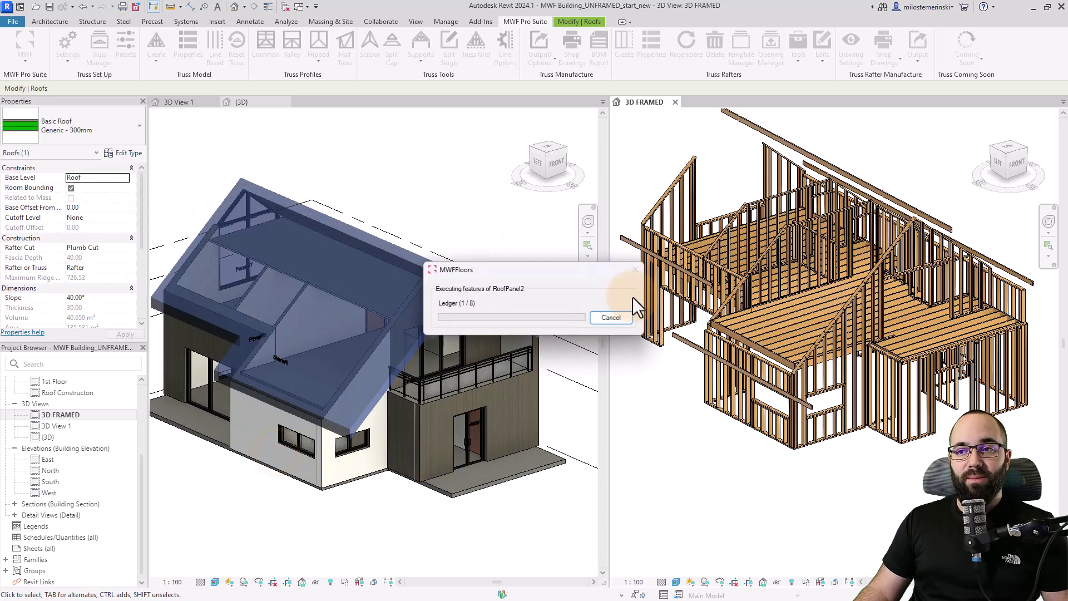
Examine the generated roof framing in the 3D FRAMED view, especially the rafters and fascia board where the roof edge steps in.
shift+middle_drag(764, 316, 763, 217)
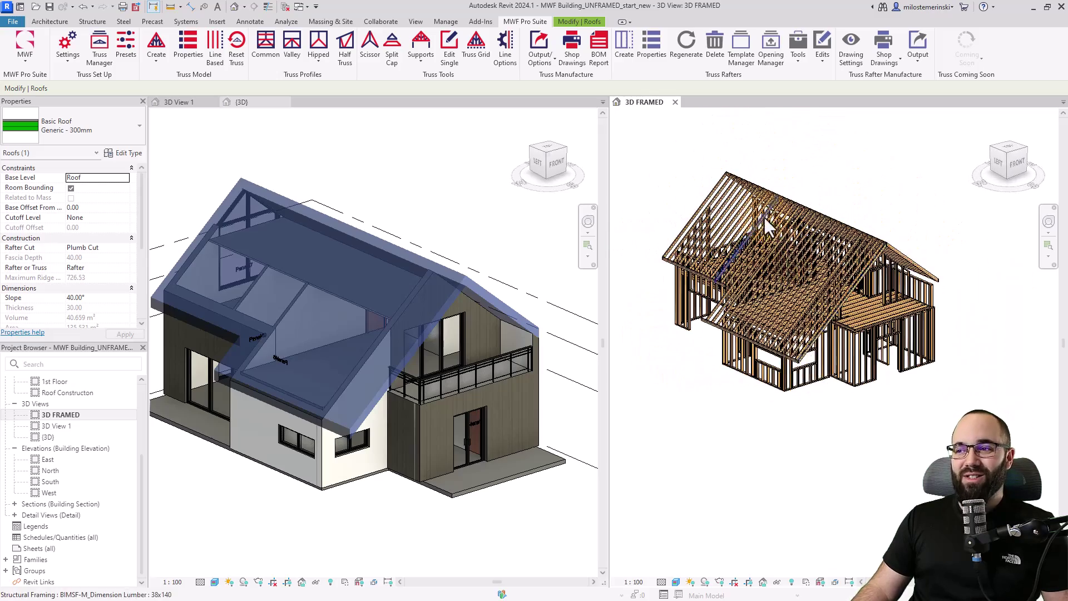
scroll(784, 304, up, 5)
scroll(784, 309, down, 5)
mouse_move(784, 309)
shift+middle_down()
mouse_move(818, 327)
mouse_move(776, 318)
shift+middle_up()
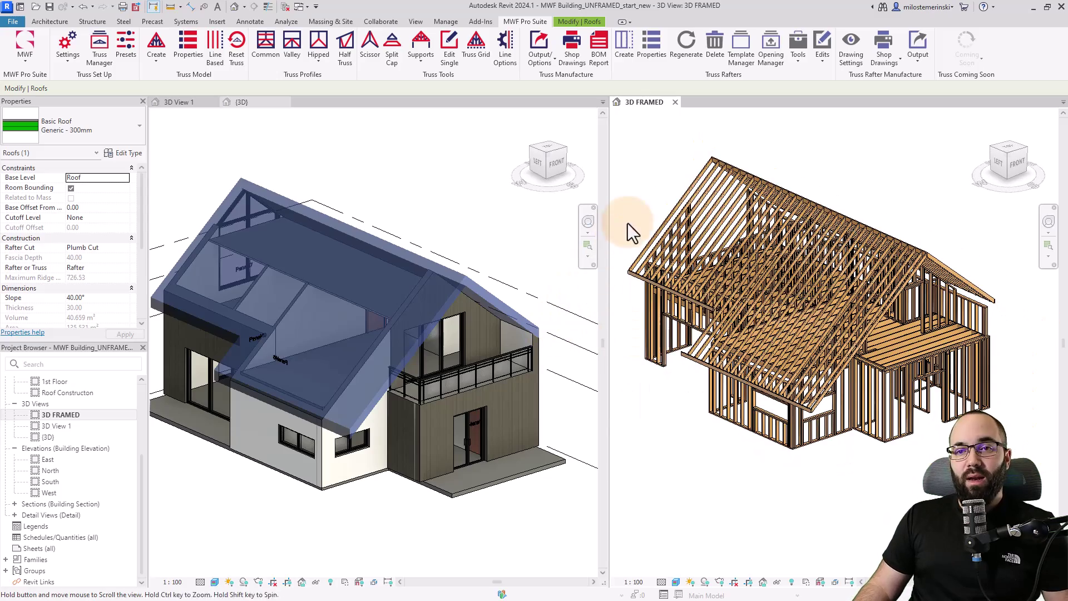
shift+middle_drag(632, 231, 694, 388)
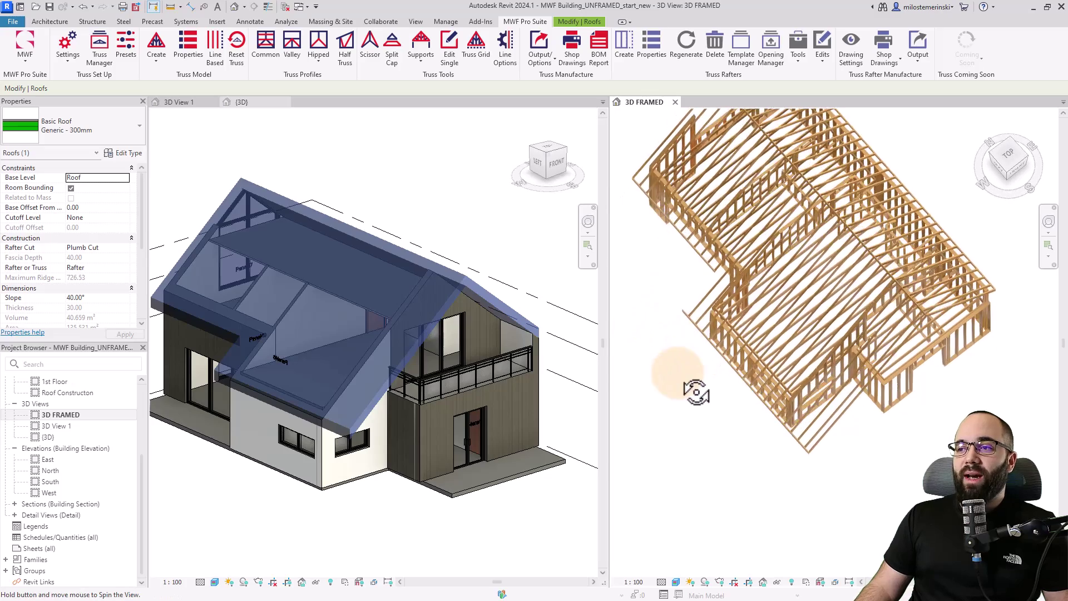
scroll(690, 334, up, 4)
scroll(684, 311, up, 3)
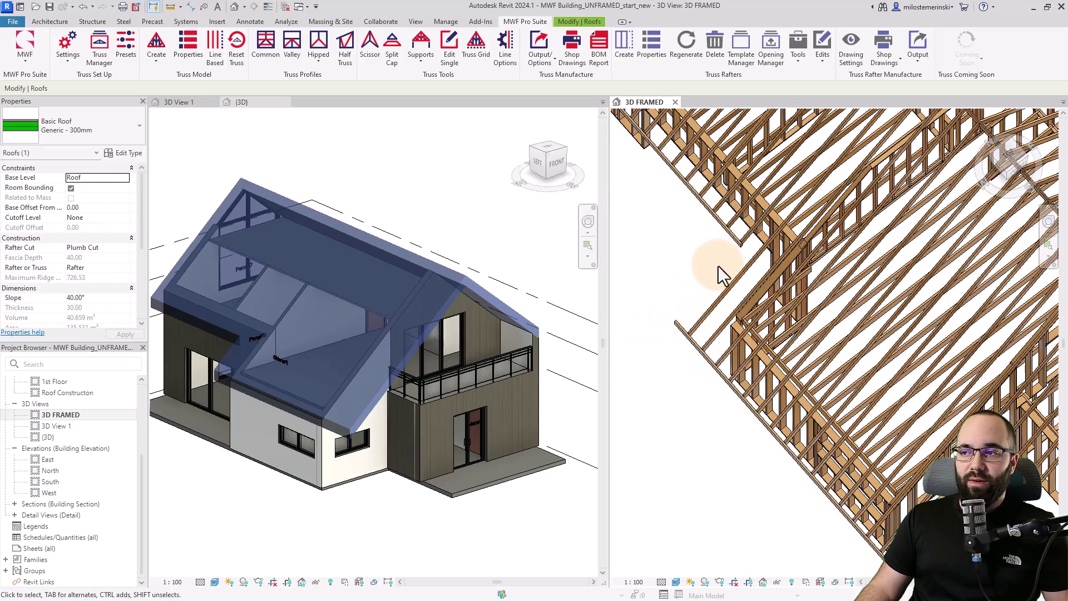
scroll(721, 272, down, 3)
In a top view, copy the last 38x140 rafter beside the stepped roof edge about 34 cm to the free end of the fascia board.
click(1007, 162)
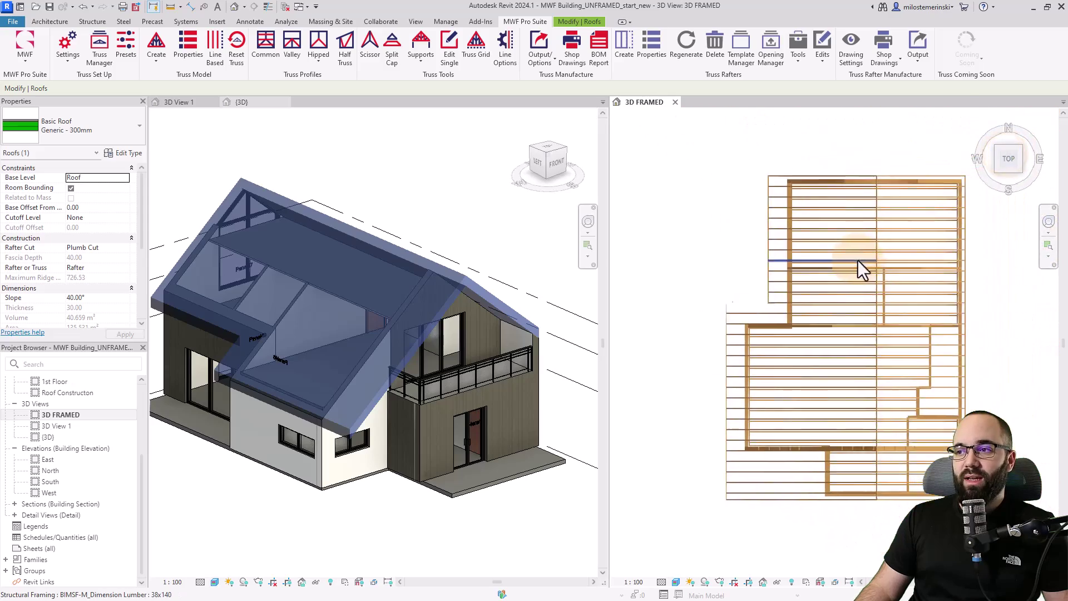
scroll(823, 290, up, 5)
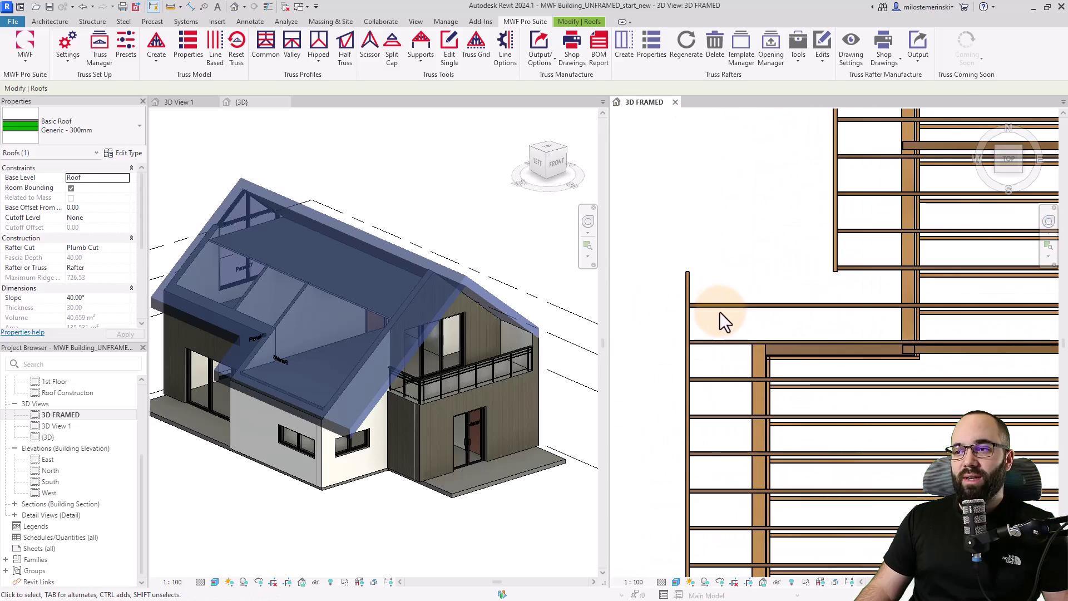
click(707, 307)
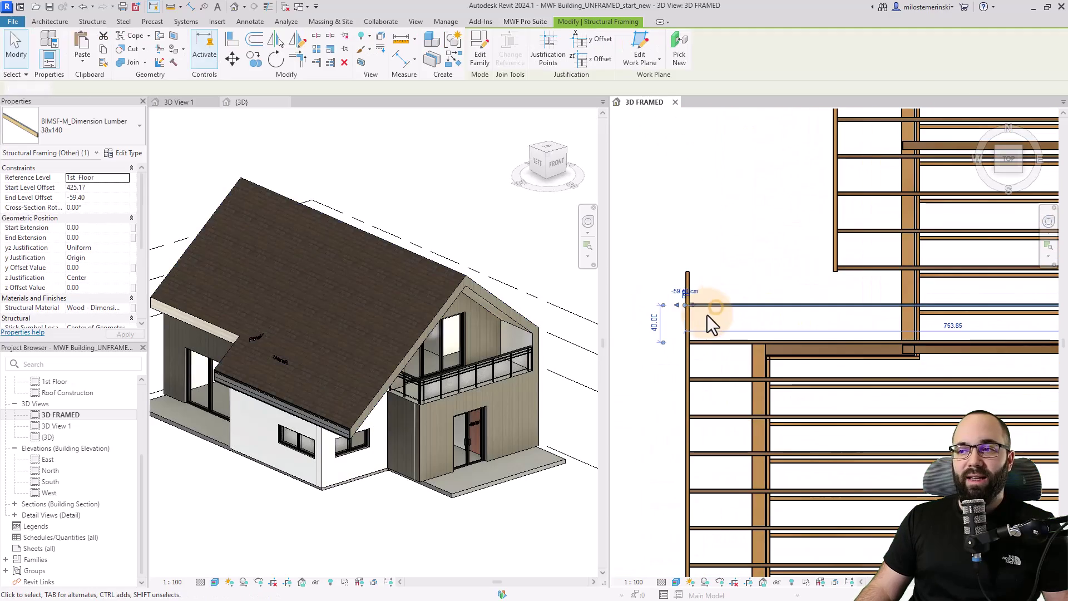
click(257, 66)
scroll(692, 306, up, 3)
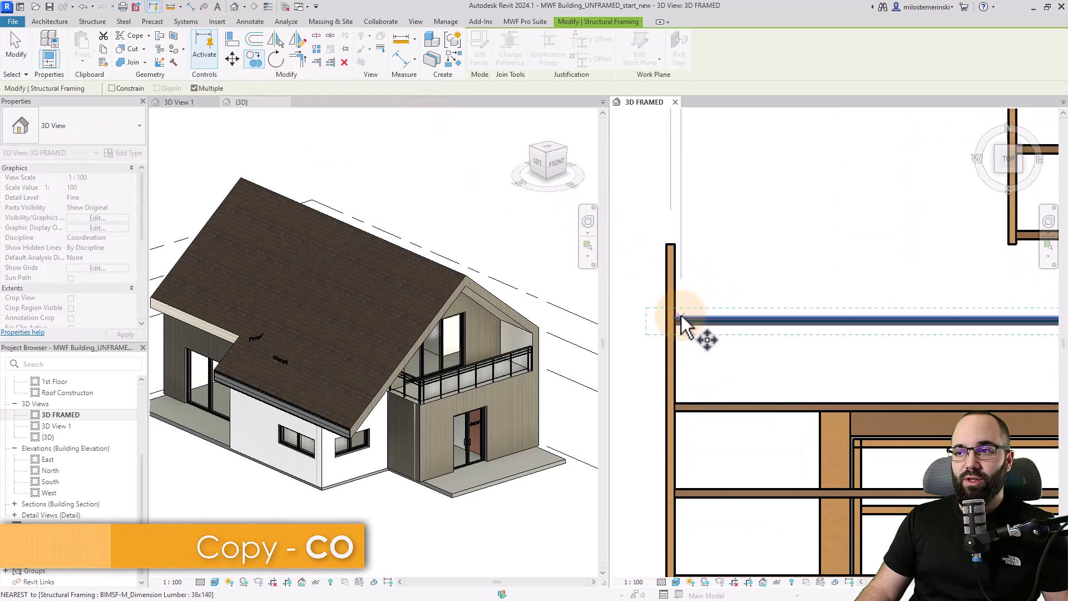
click(681, 320)
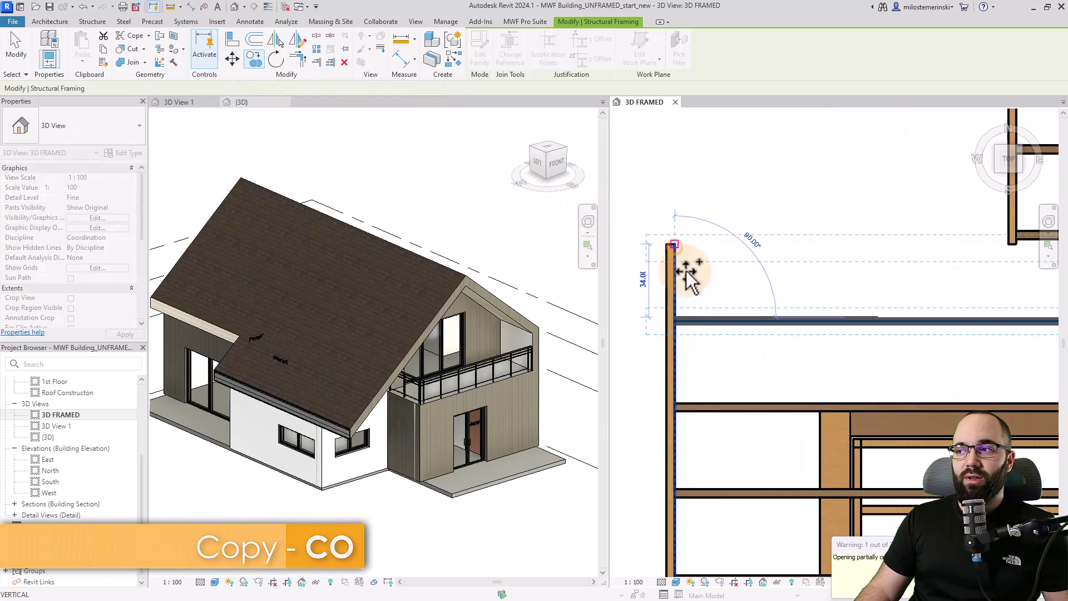
click(688, 273)
scroll(712, 295, down, 5)
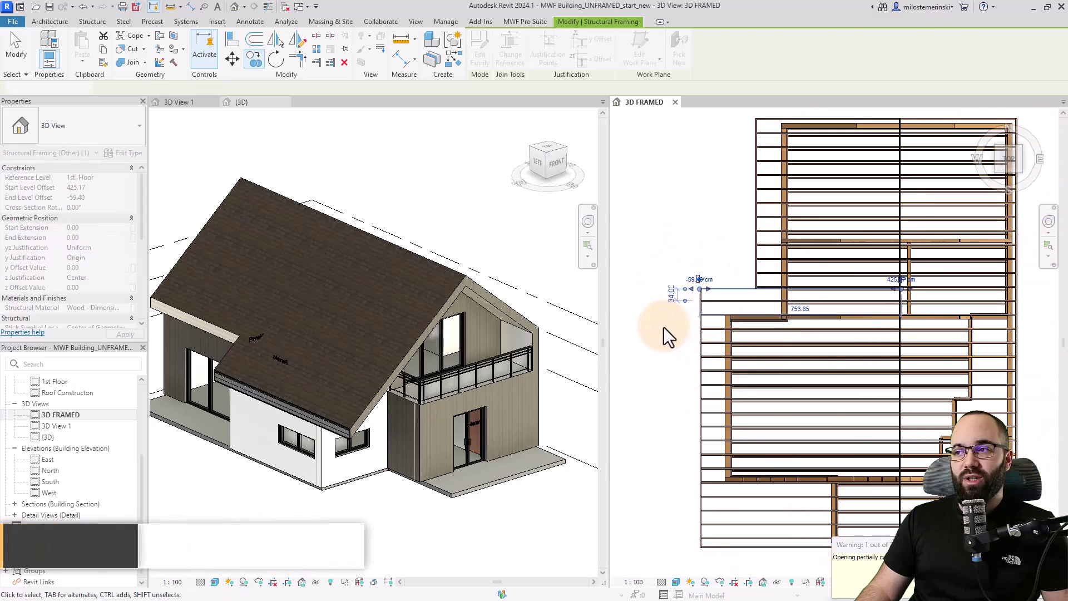
click(664, 326)
scroll(670, 345, down, 3)
shift+middle_drag(673, 358, 636, 175)
scroll(696, 239, up, 2)
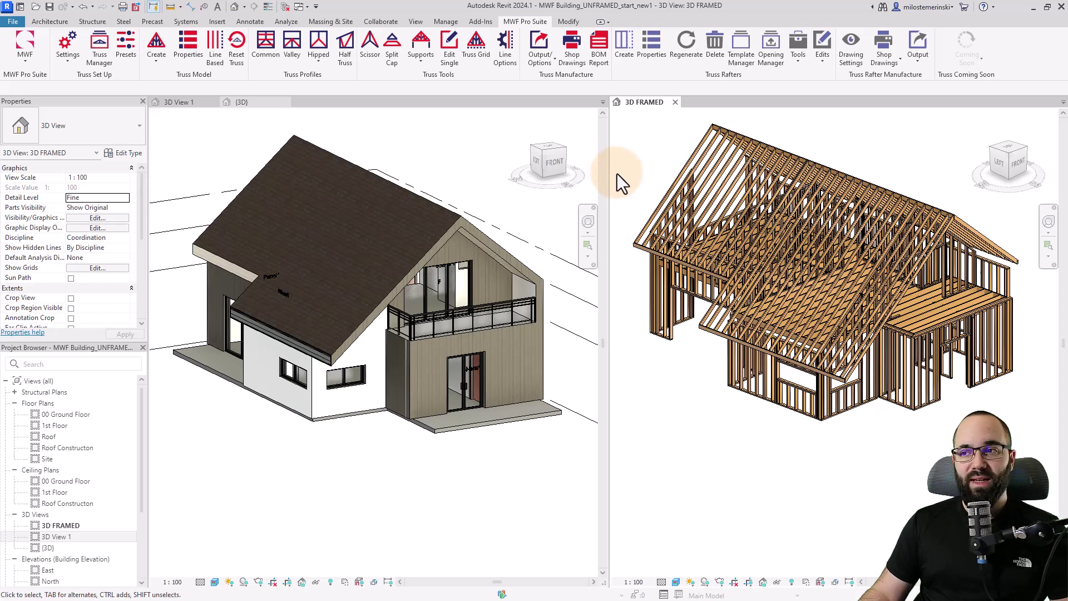
Switch MWF to the wall module and select a 38x140 stud of the ground-floor wall with the door opening beneath the terrace framing.
click(25, 59)
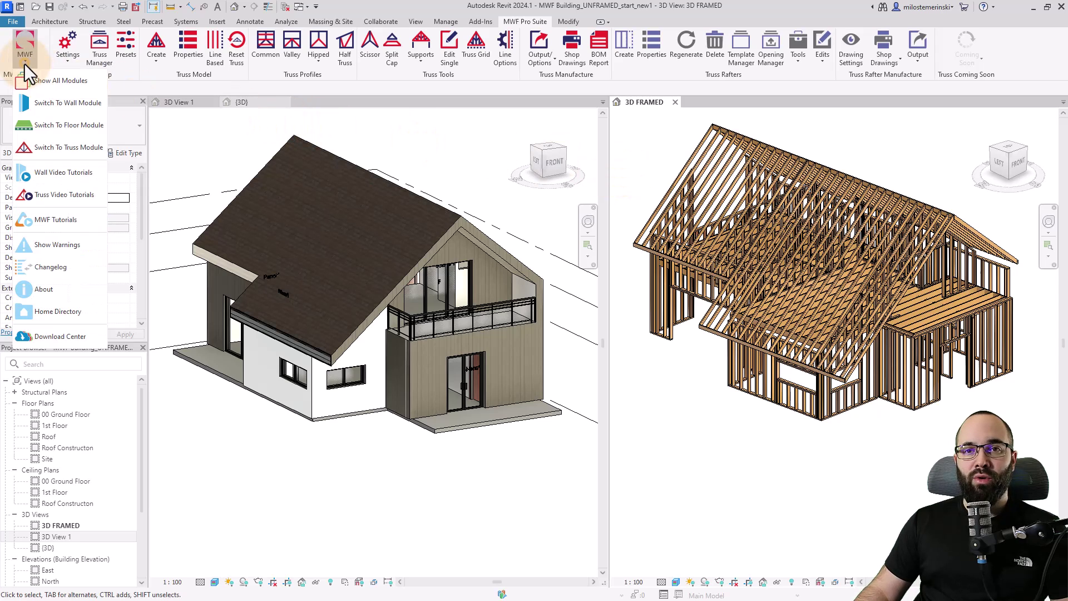
click(36, 103)
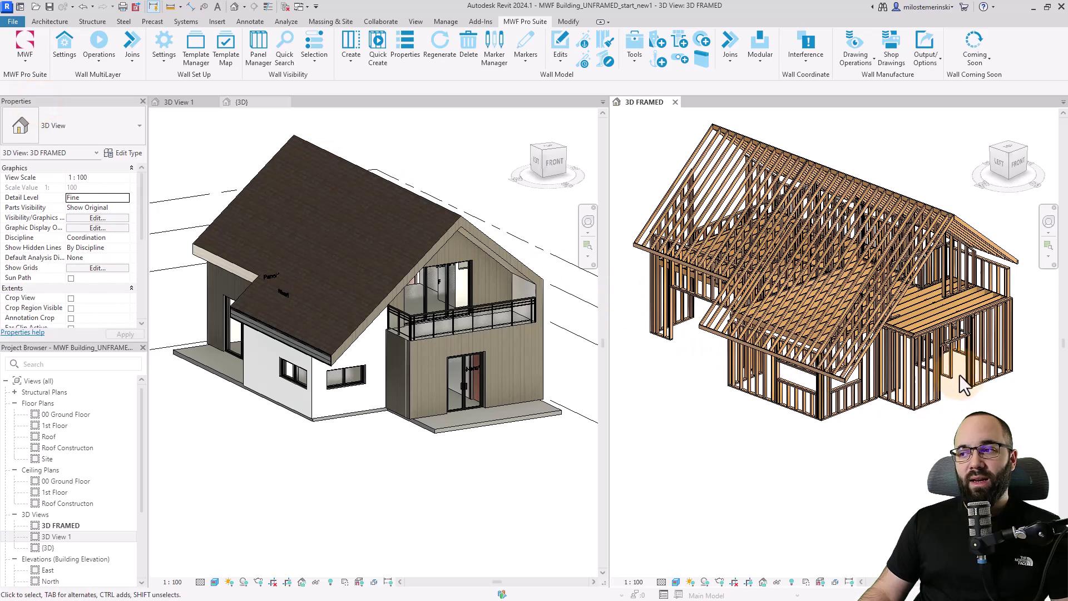
click(988, 379)
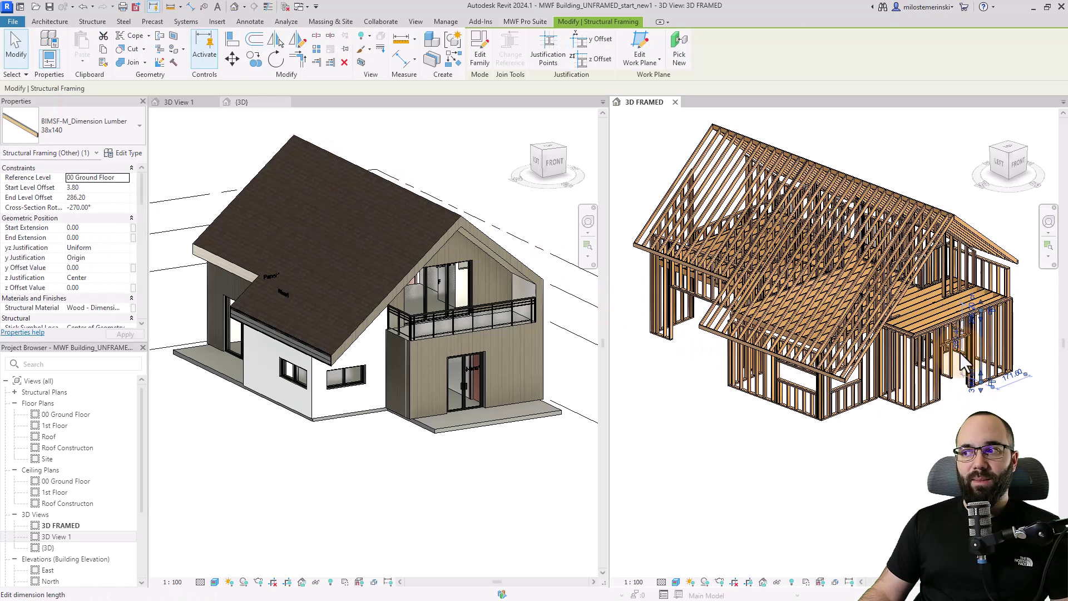
scroll(1009, 350, up, 3)
scroll(947, 320, down, 3)
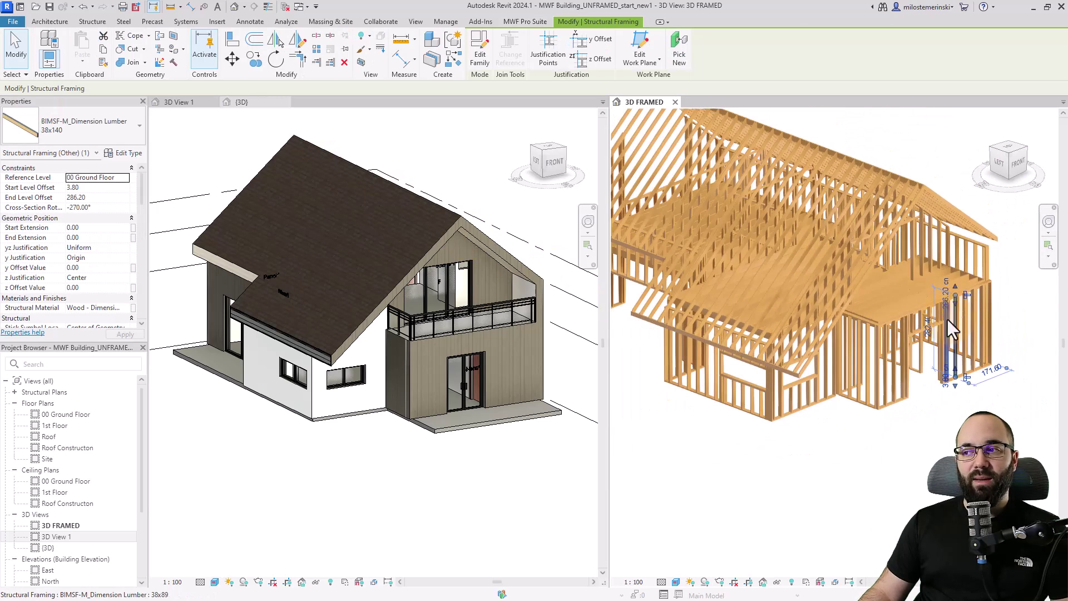
scroll(948, 325, up, 1)
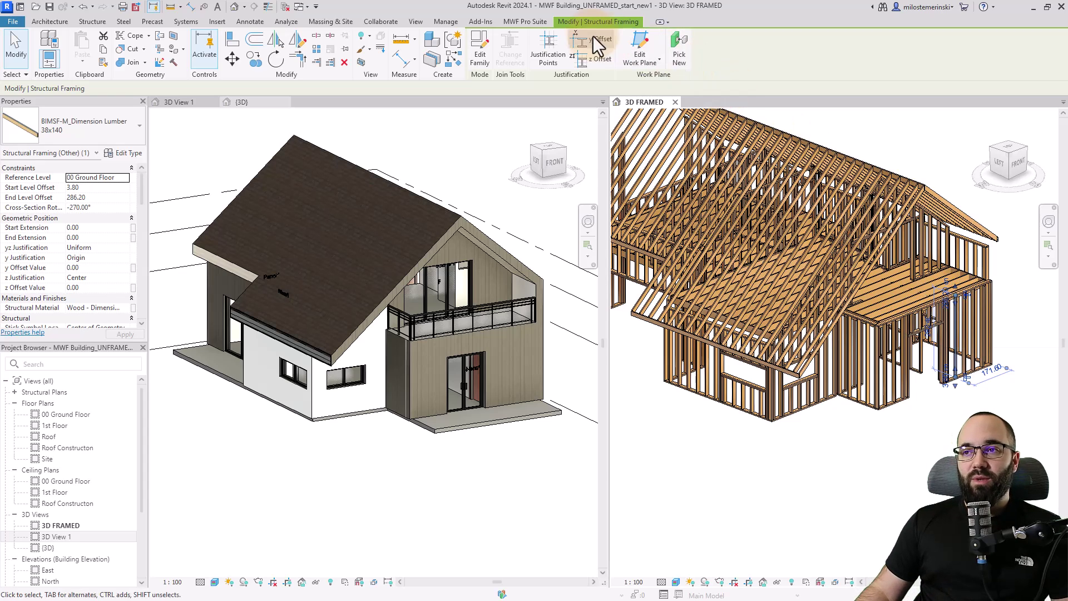
Generate wall shop drawings for the selected stud's panel using the MWF Shops A2 BA settings, with existing drawings overridden.
click(527, 25)
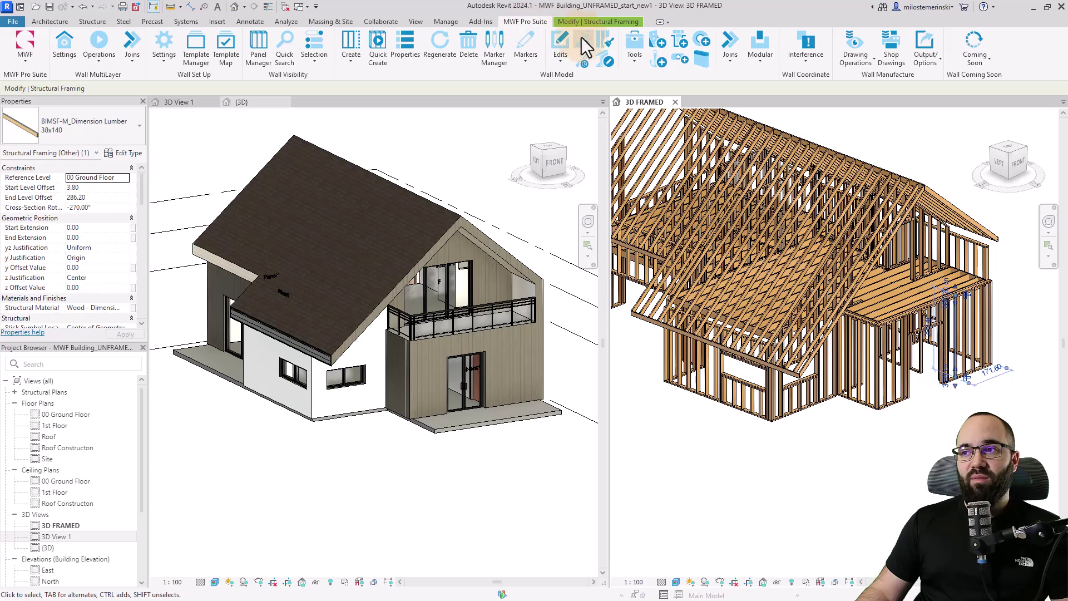
click(891, 64)
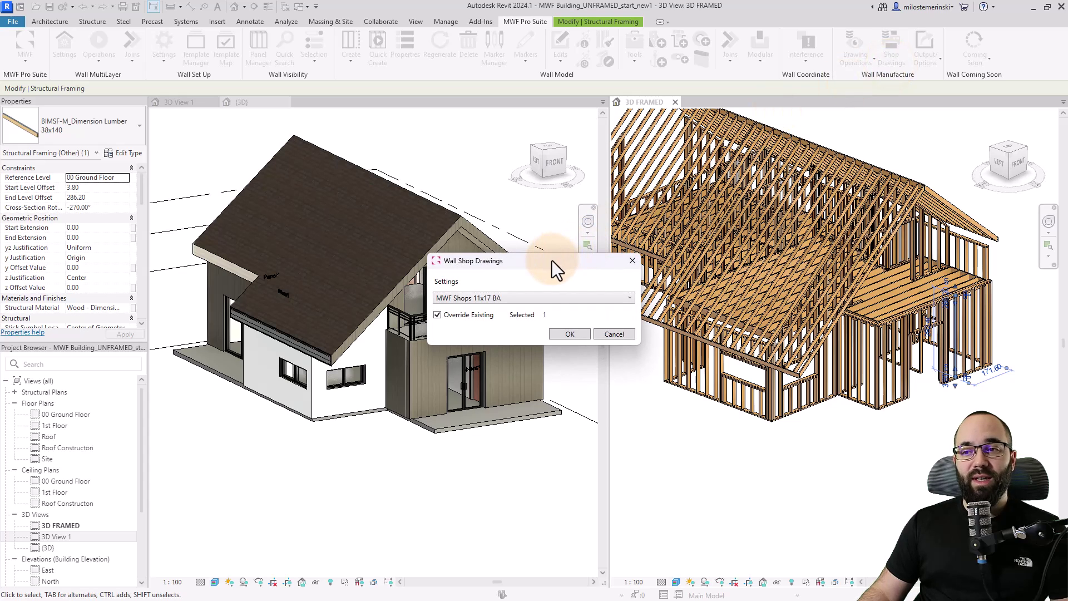
click(462, 301)
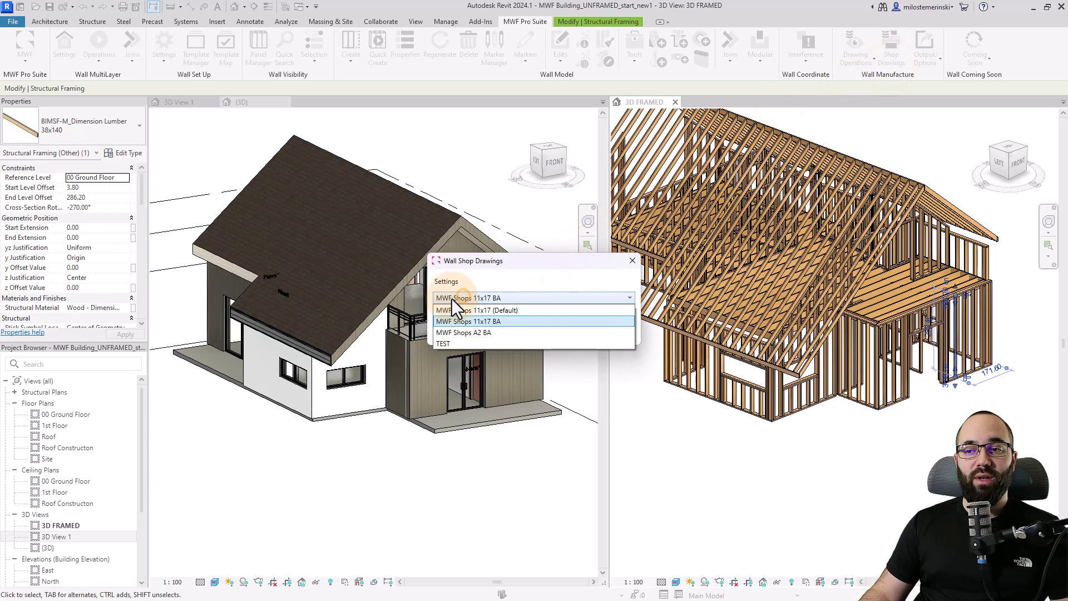
click(475, 333)
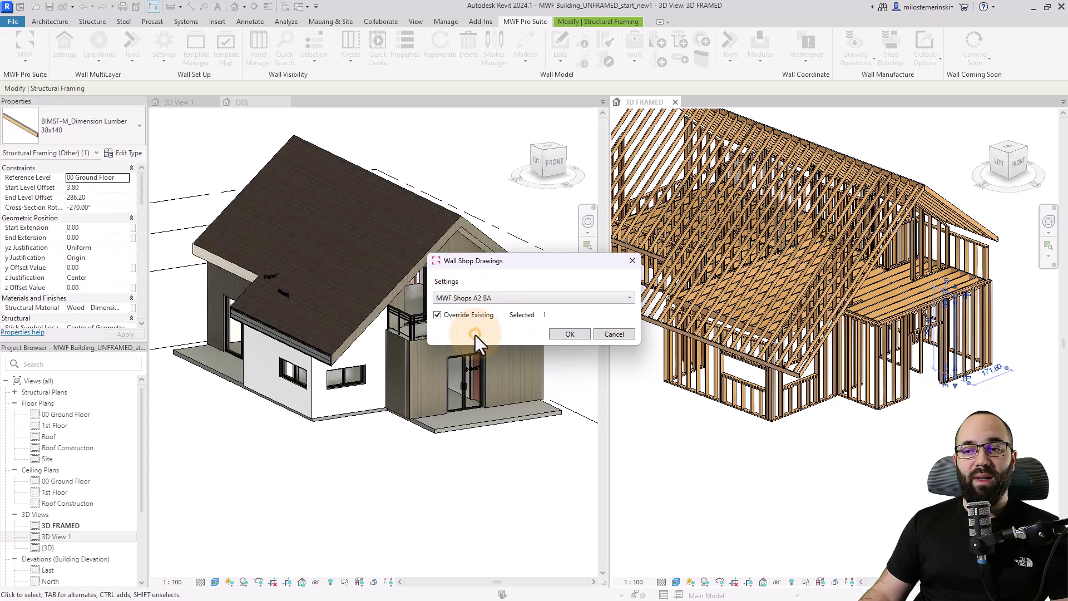
click(552, 336)
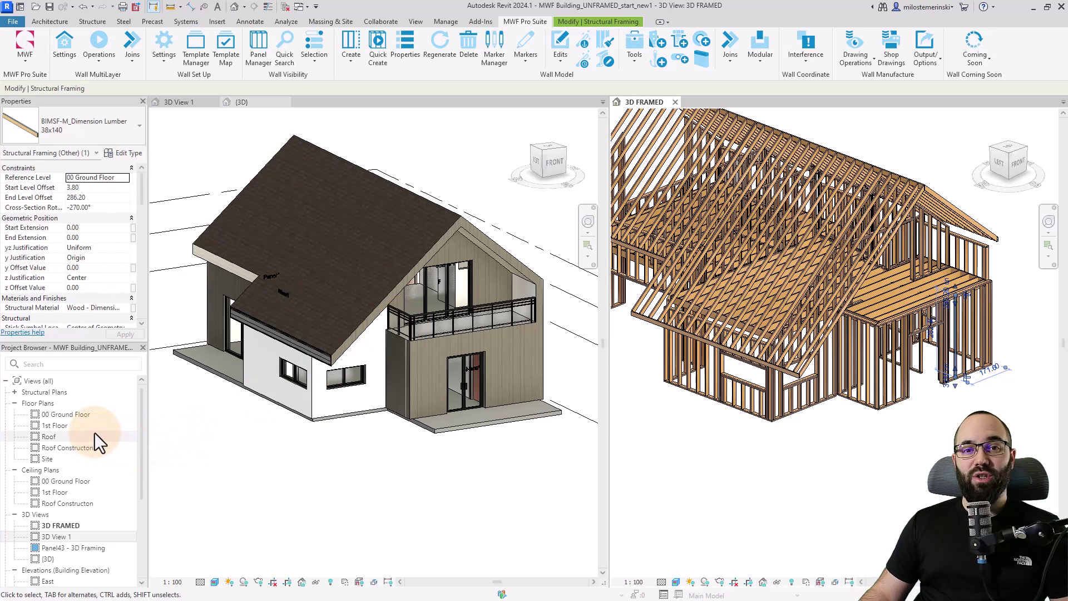
Open the Panel43 - Sheet shop drawing and combine the tiled views into one full-width tabbed window.
scroll(95, 433, down, 4)
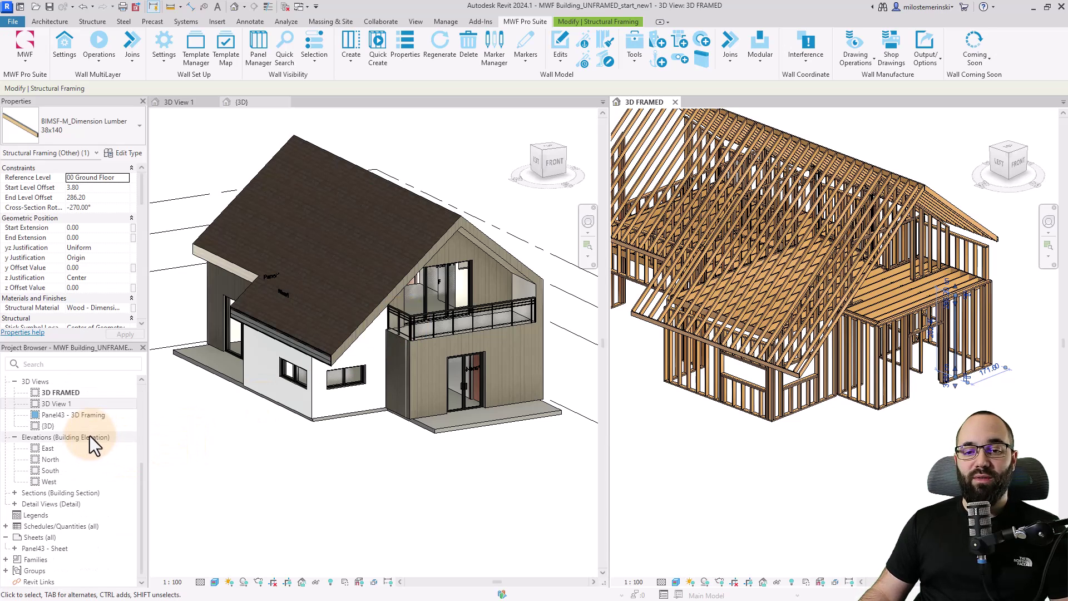
double_click(36, 550)
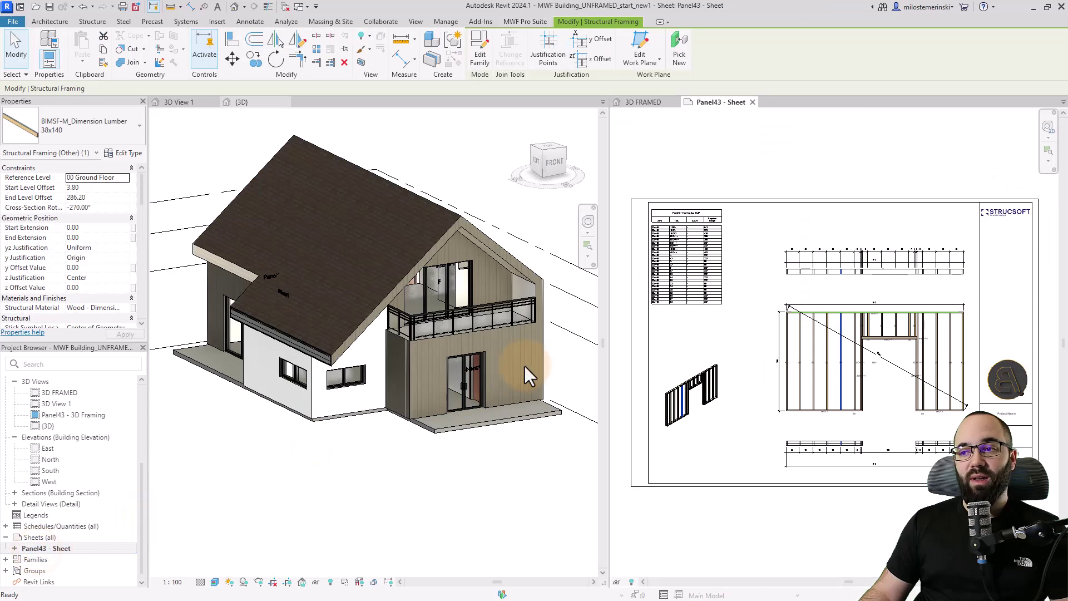
middle_drag(755, 186, 762, 143)
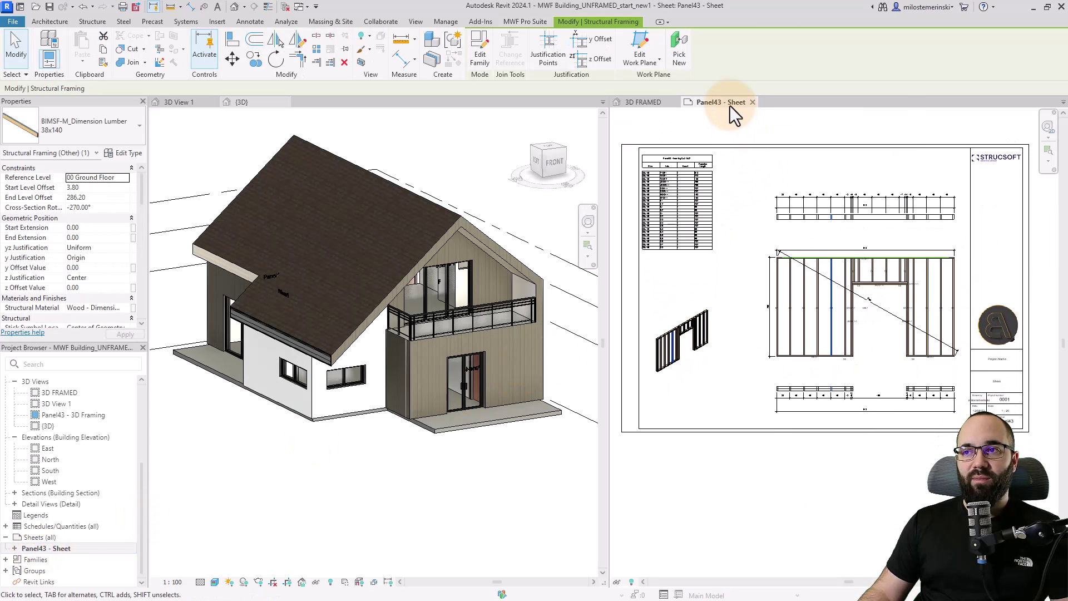
key(t)
key(w)
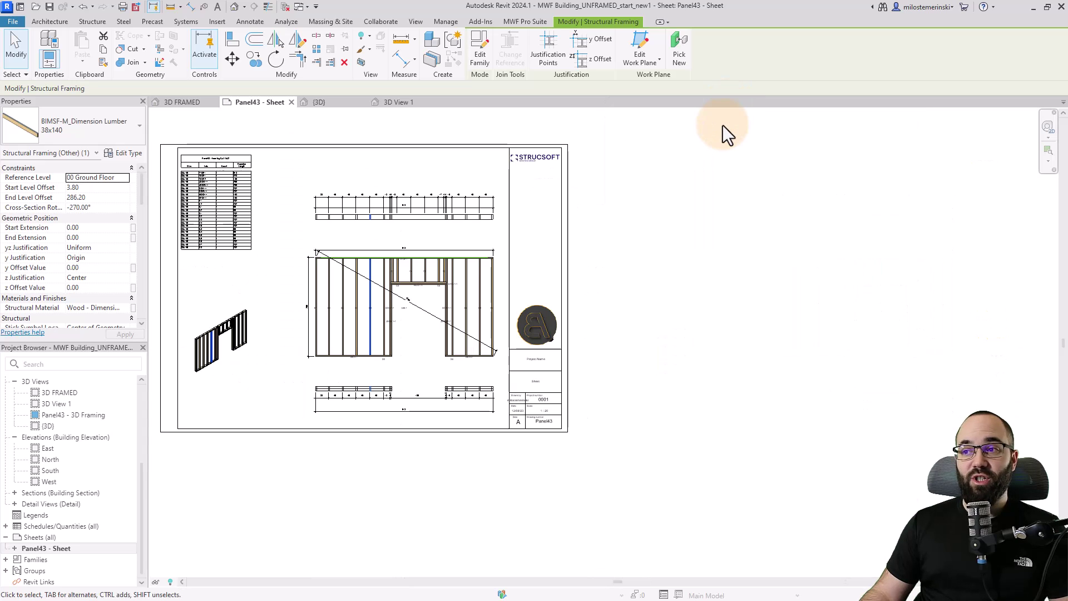
Examine the Panel43 sheet, including the dimensioned wall elevation, top and bottom plate views, 3D framing view and cut list.
scroll(282, 246, up, 4)
mouse_move(391, 282)
middle_down()
mouse_move(420, 294)
mouse_move(382, 296)
middle_up()
scroll(420, 293, down, 1)
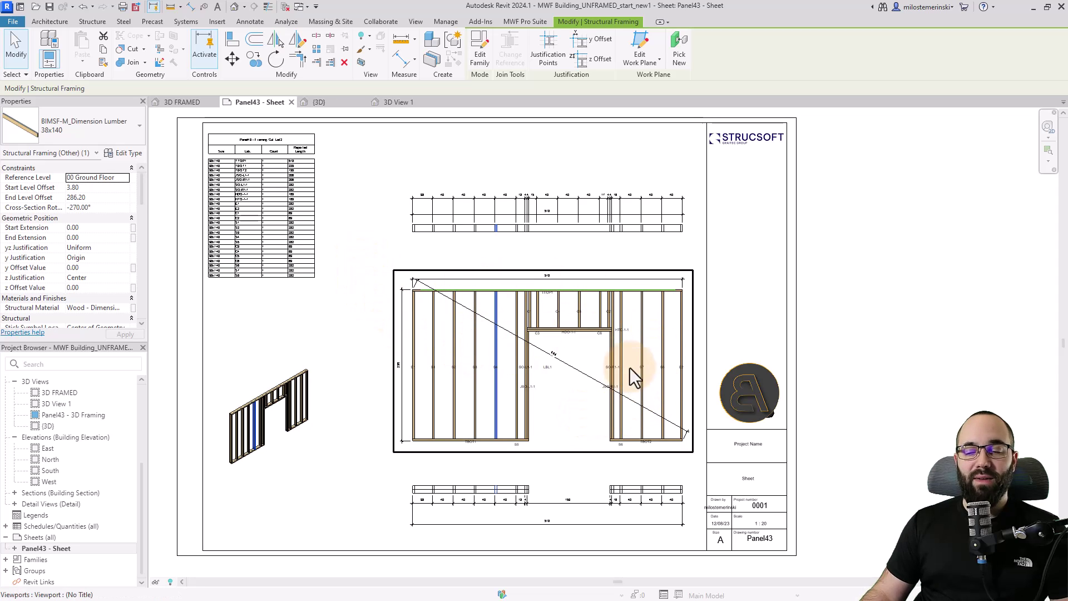
scroll(563, 233, up, 5)
scroll(416, 215, down, 6)
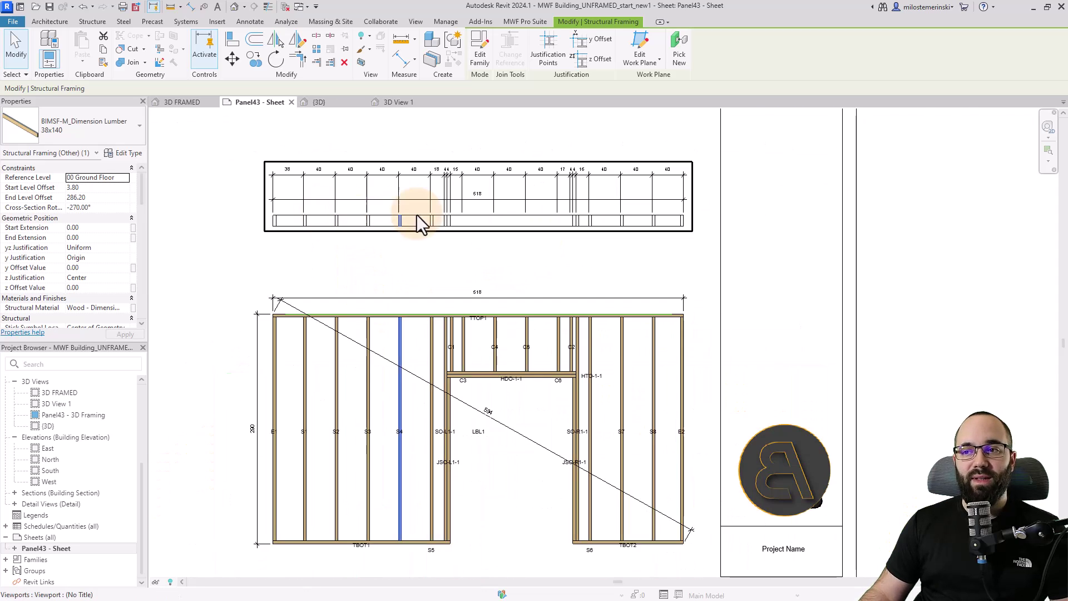
scroll(439, 405, up, 3)
scroll(565, 393, down, 3)
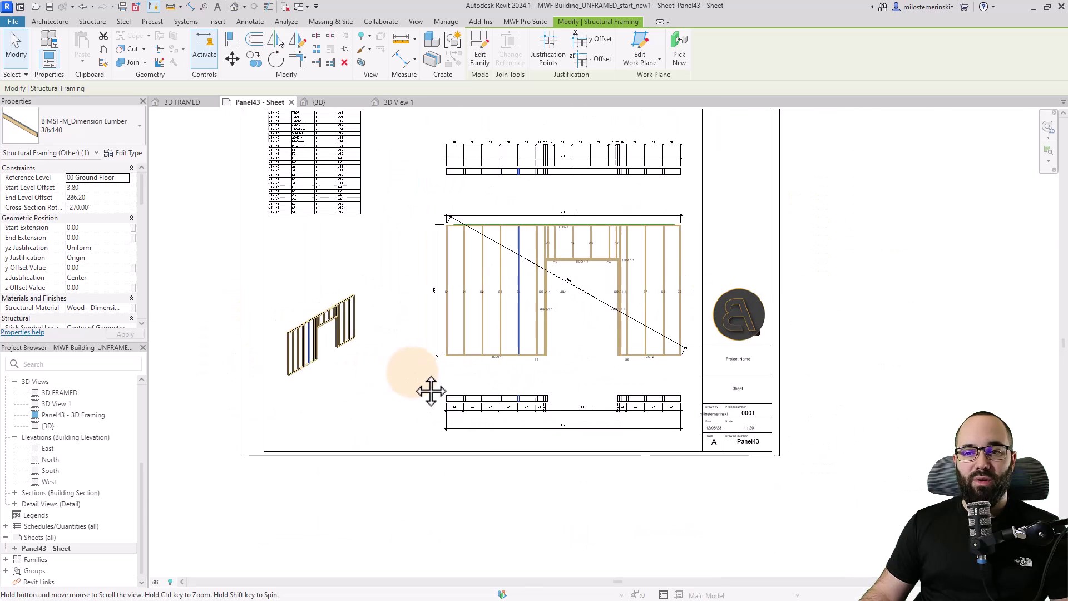
scroll(332, 339, up, 5)
scroll(346, 345, down, 5)
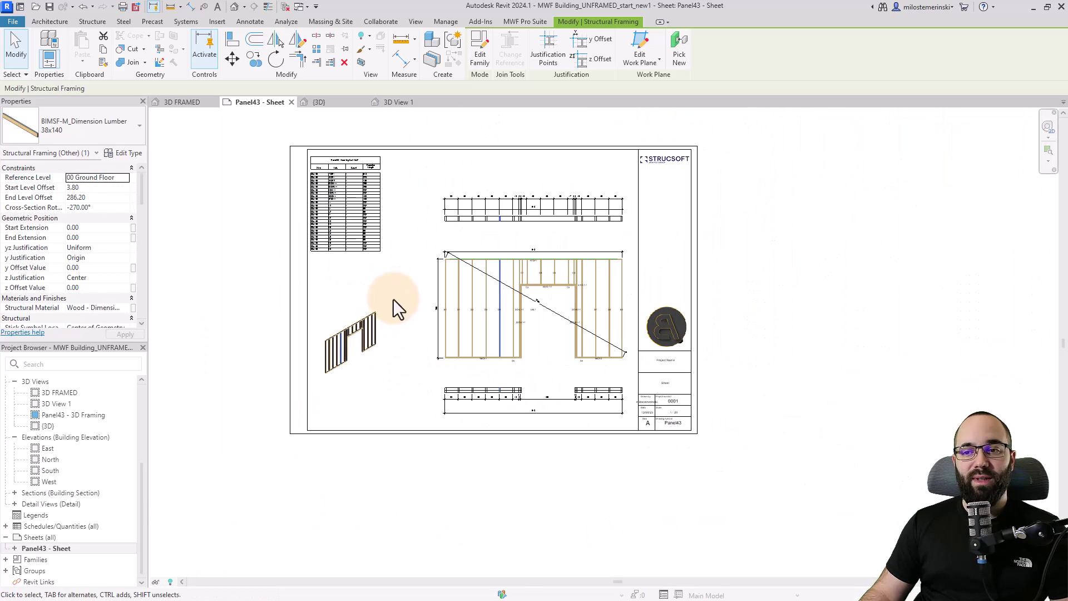
middle_drag(393, 300, 356, 345)
scroll(386, 329, up, 3)
scroll(349, 325, down, 1)
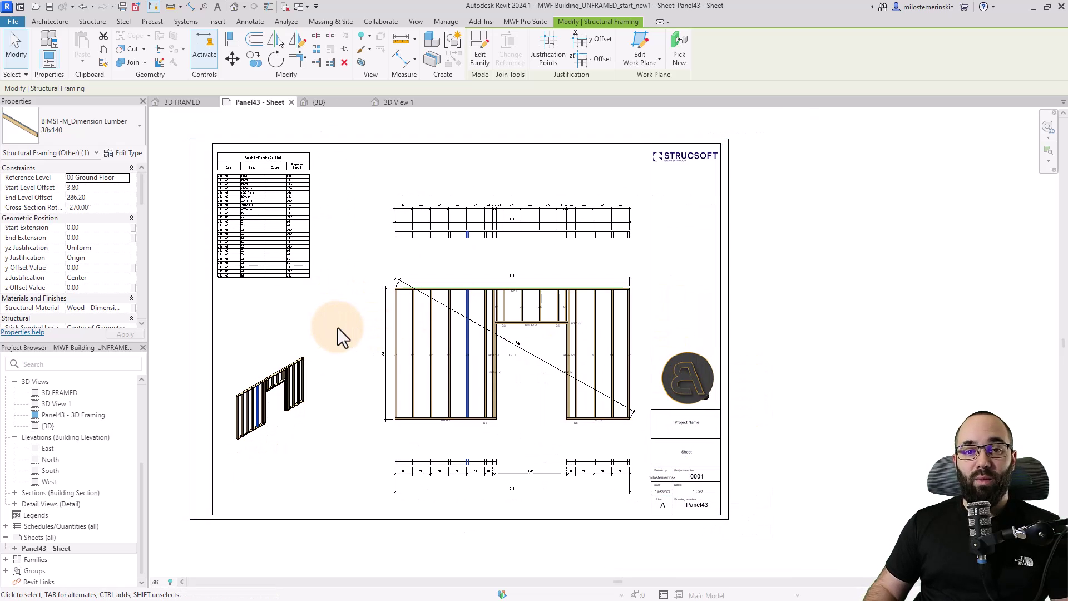